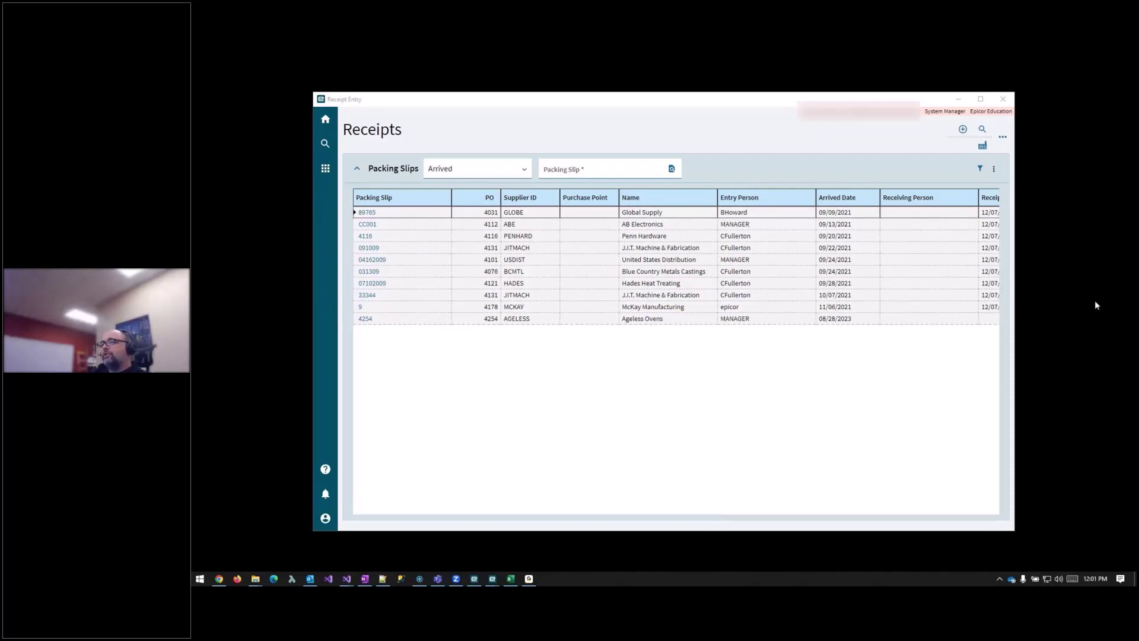
{"action": "left_click", "coordinate": [963, 132]}
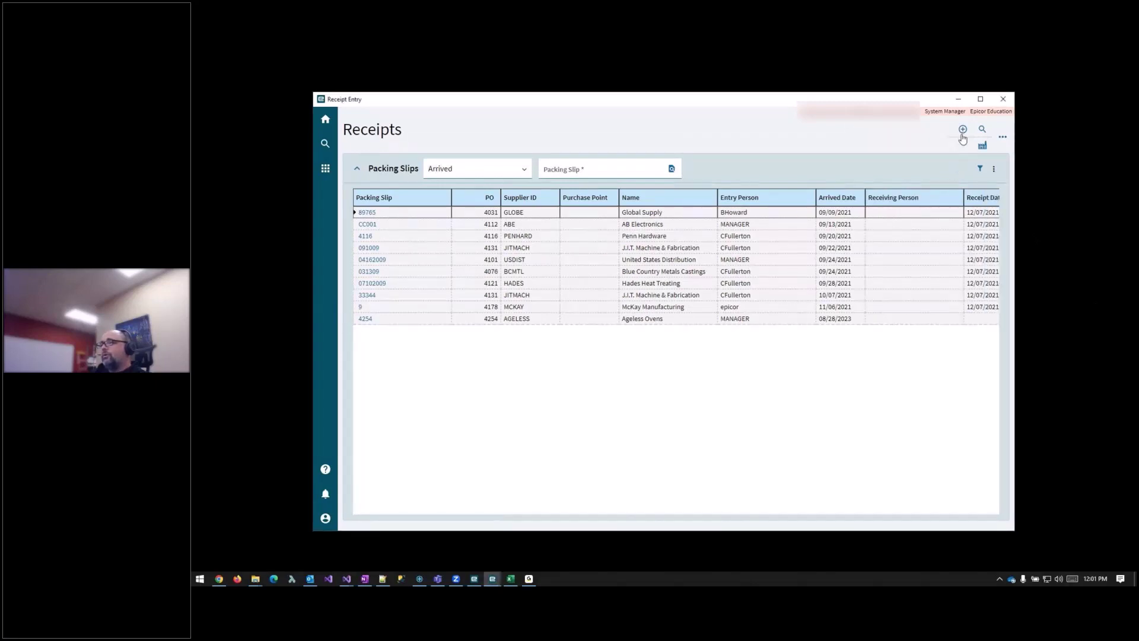
{"action": "left_click", "coordinate": [963, 131]}
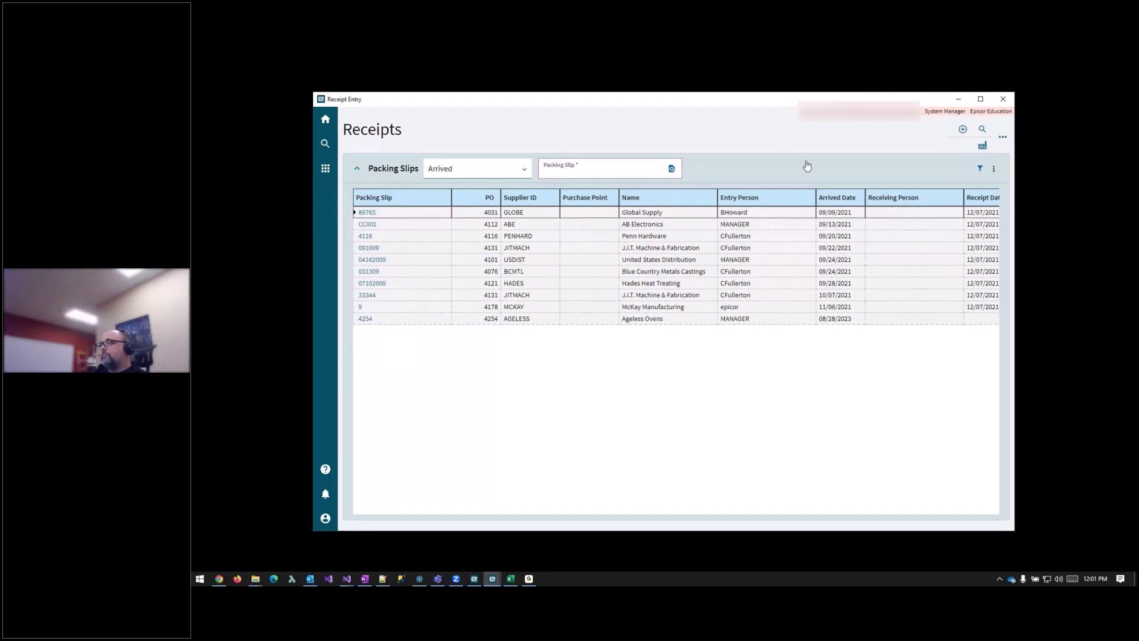
{"action": "left_click", "coordinate": [964, 130]}
{"action": "left_click", "coordinate": [492, 579]}
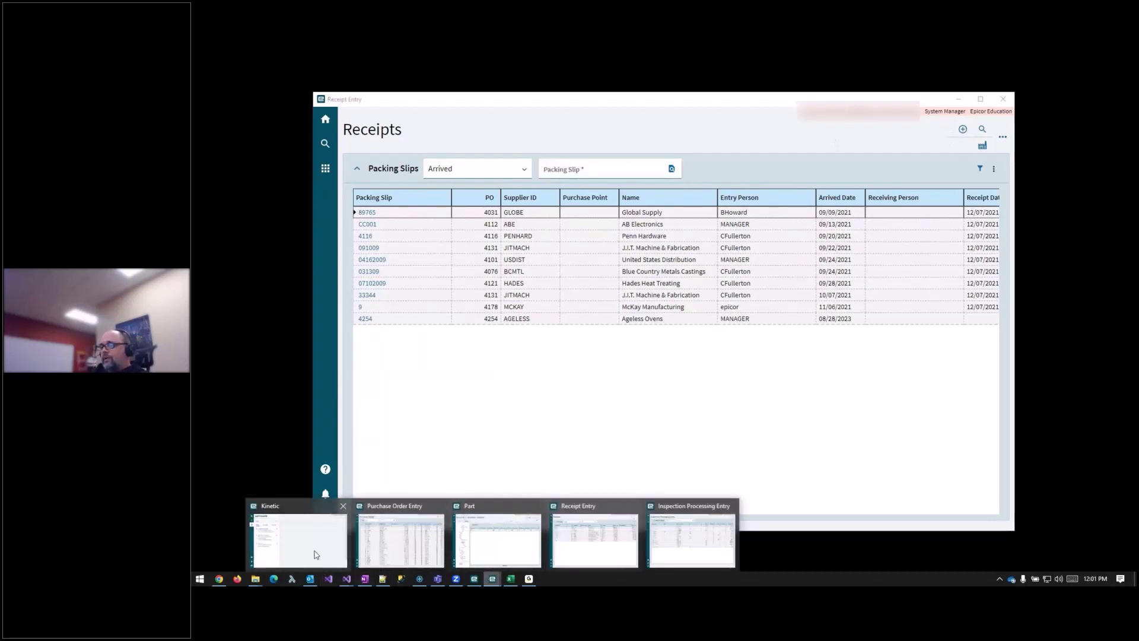
{"action": "left_click", "coordinate": [386, 540]}
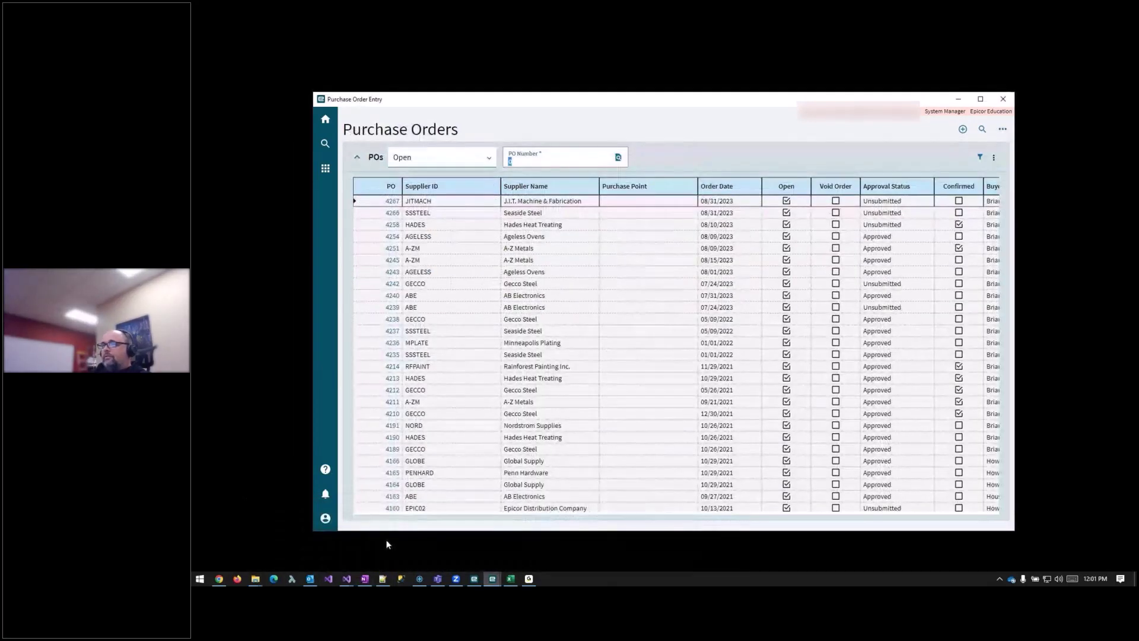
{"action": "left_click", "coordinate": [961, 103]}
{"action": "type", "text": "426"}
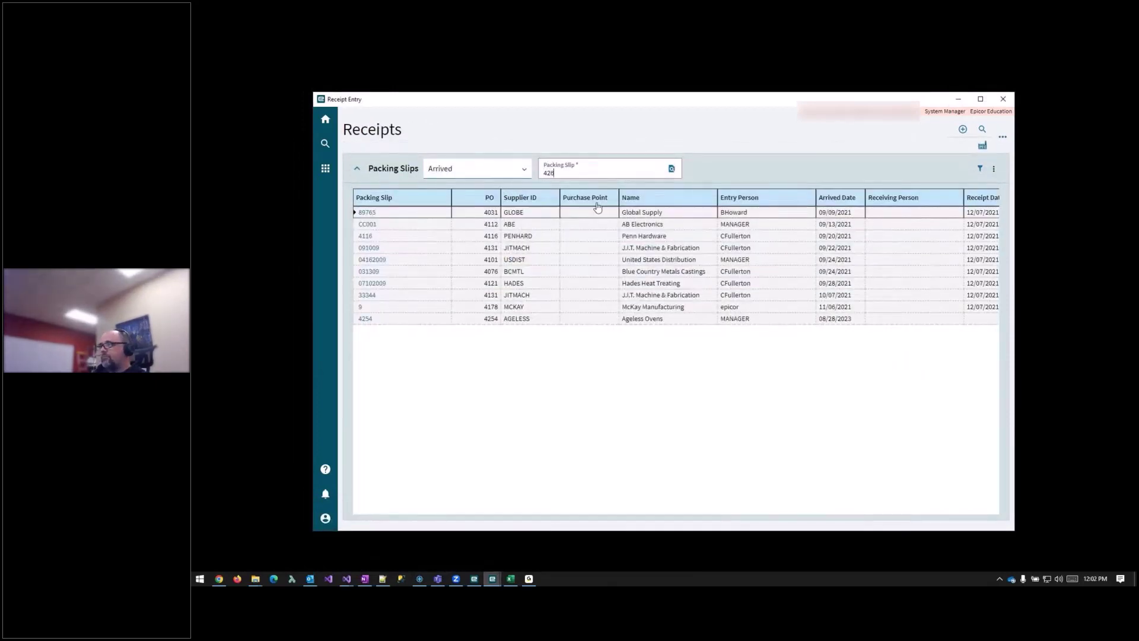
{"action": "key", "text": "BackSpace"}
{"action": "key", "text": "BackSpace"}
{"action": "key", "text": "BackSpace"}
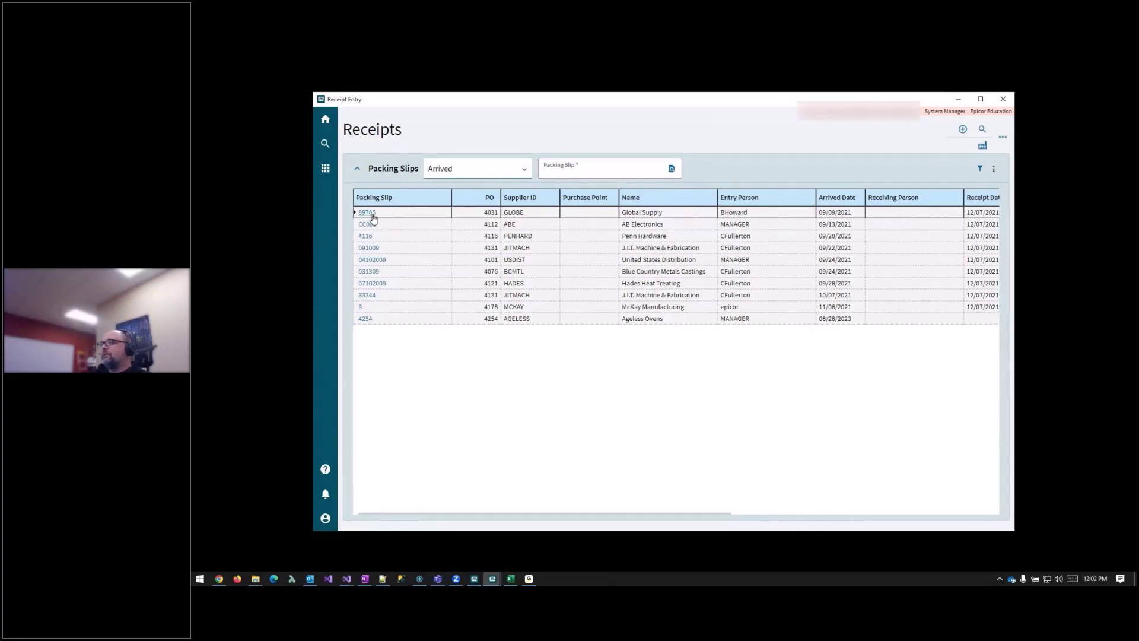
Collapse and re-expand the Packing Slips list, then bring up the Kinetic main menu window
{"action": "left_click", "coordinate": [356, 168]}
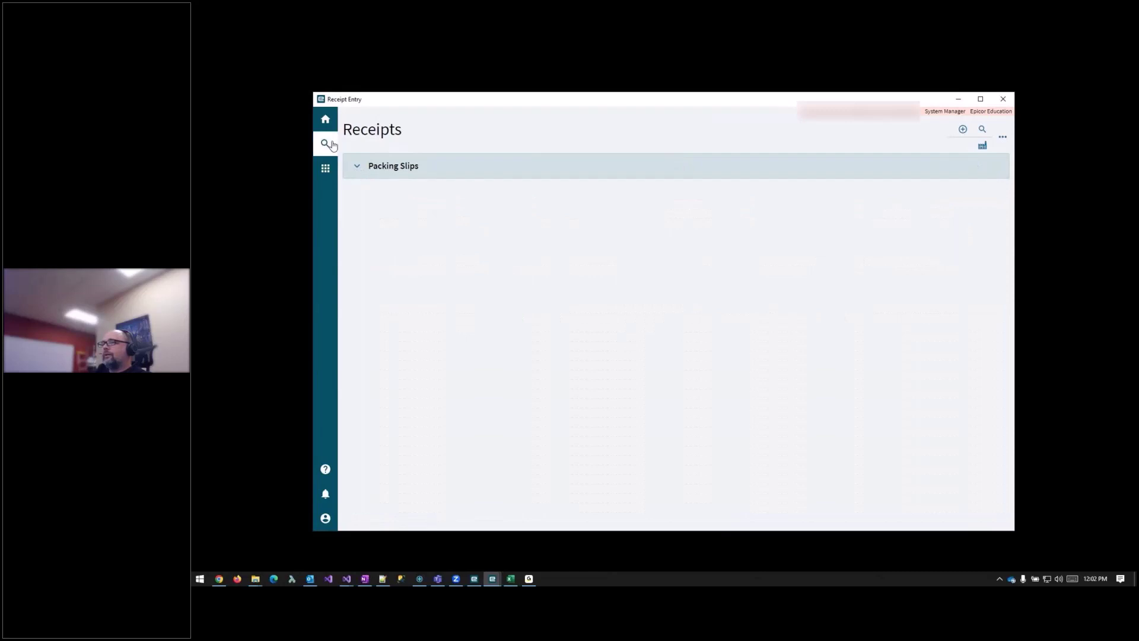
{"action": "left_click", "coordinate": [357, 167]}
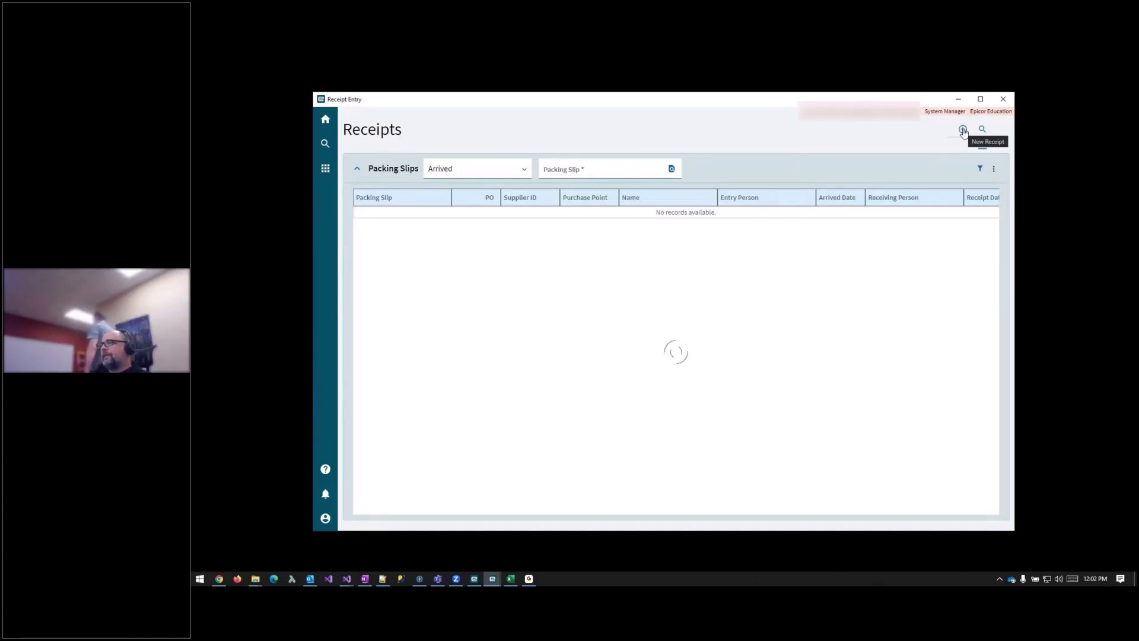
{"action": "left_click", "coordinate": [489, 579]}
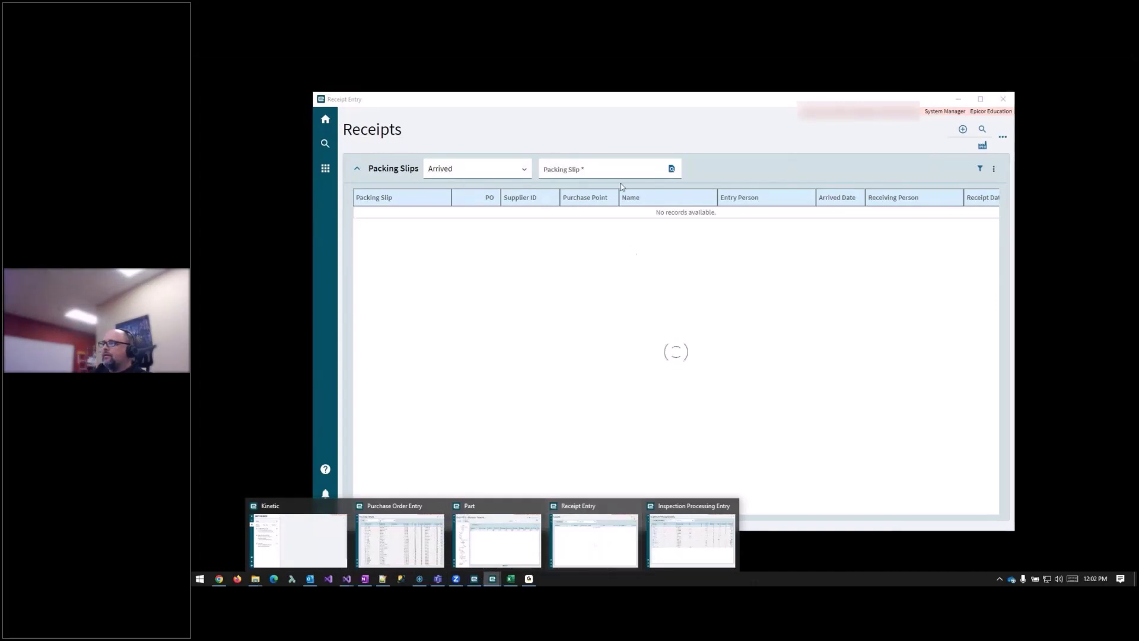
{"action": "left_click", "coordinate": [957, 132]}
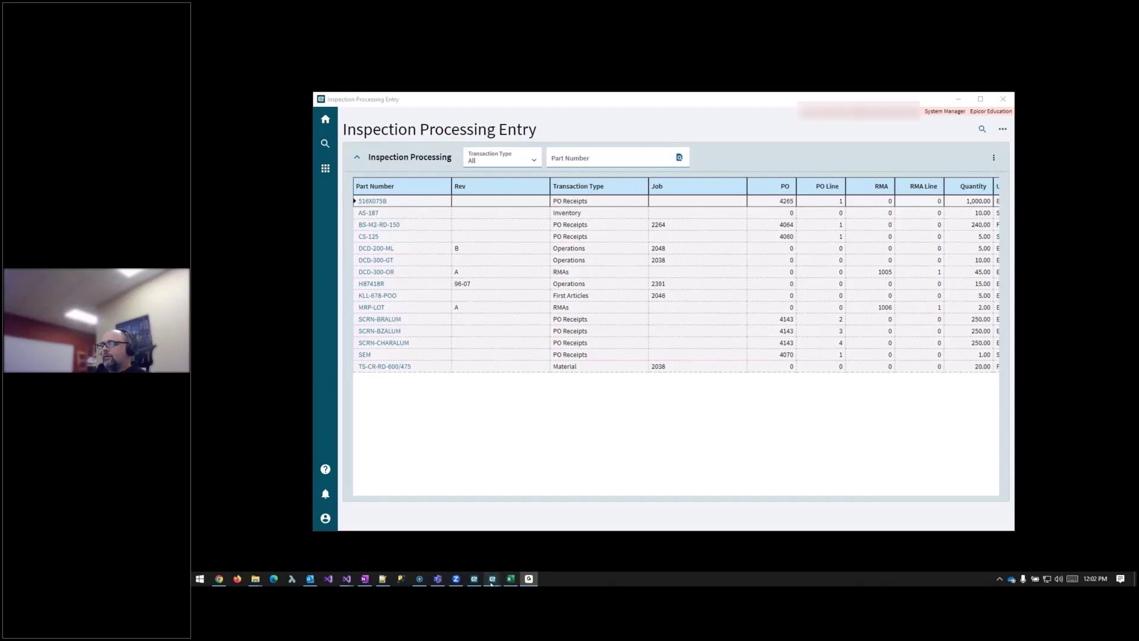
{"action": "mouse_move", "coordinate": [493, 580]}
{"action": "left_click", "coordinate": [382, 549]}
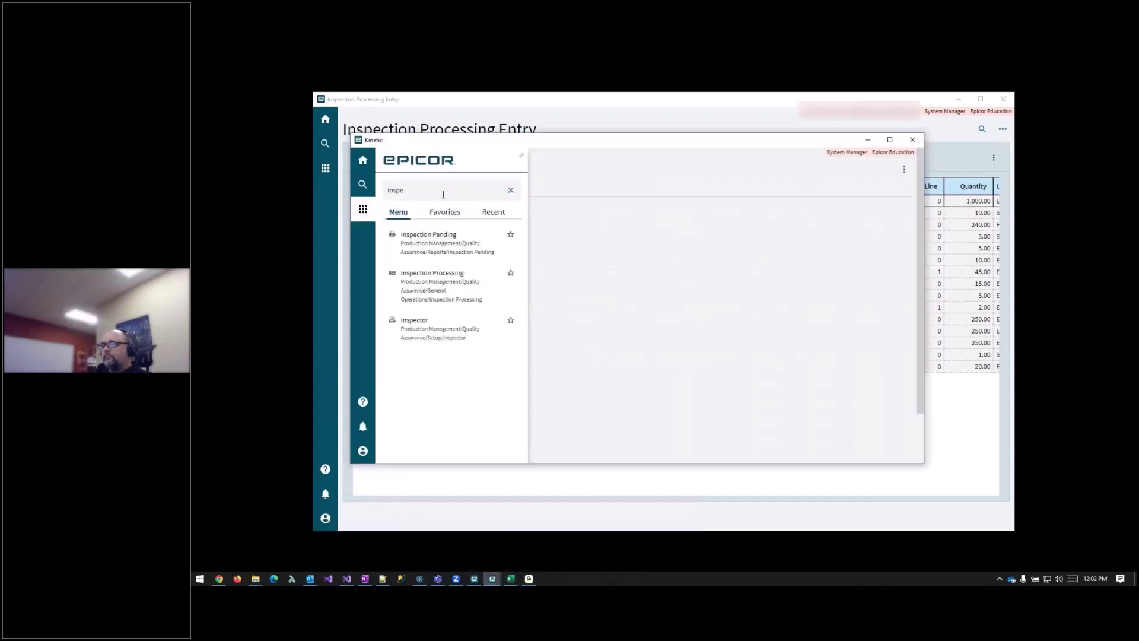
Search the menu for 'rece' and launch Receipt Entry from the Recent programs
{"action": "double_click", "coordinate": [442, 189]}
{"action": "type", "text": "rece"}
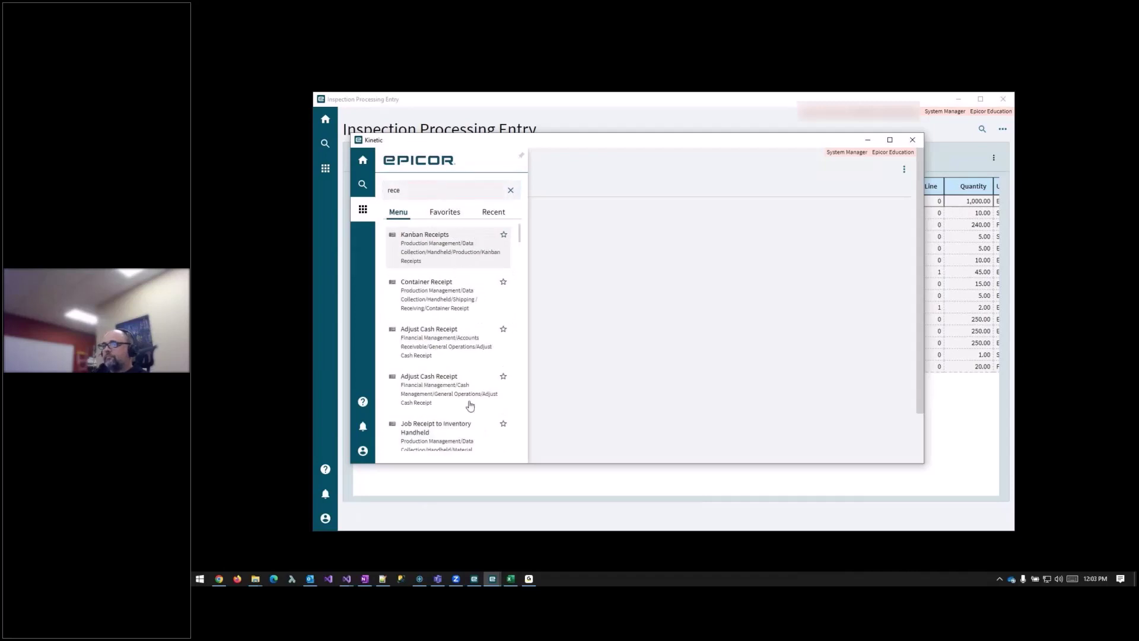
{"action": "scroll", "coordinate": [455, 384], "scroll_direction": "down", "scroll_amount": 2}
{"action": "scroll", "coordinate": [455, 384], "scroll_direction": "down", "scroll_amount": 3}
{"action": "scroll", "coordinate": [483, 382], "scroll_direction": "down", "scroll_amount": 1}
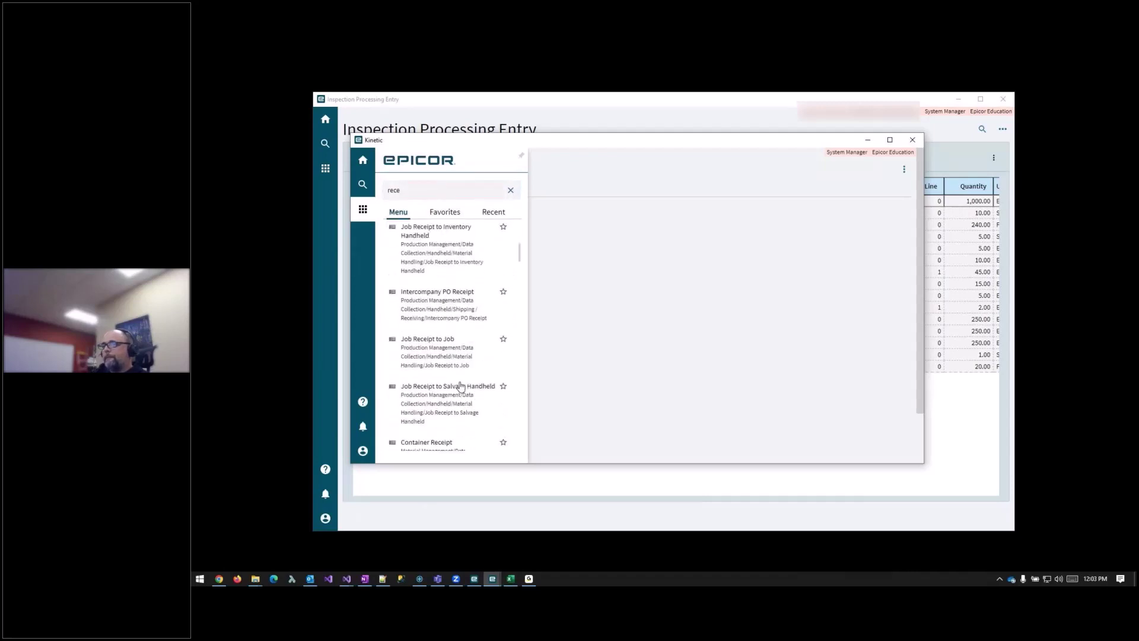
{"action": "left_click", "coordinate": [493, 212]}
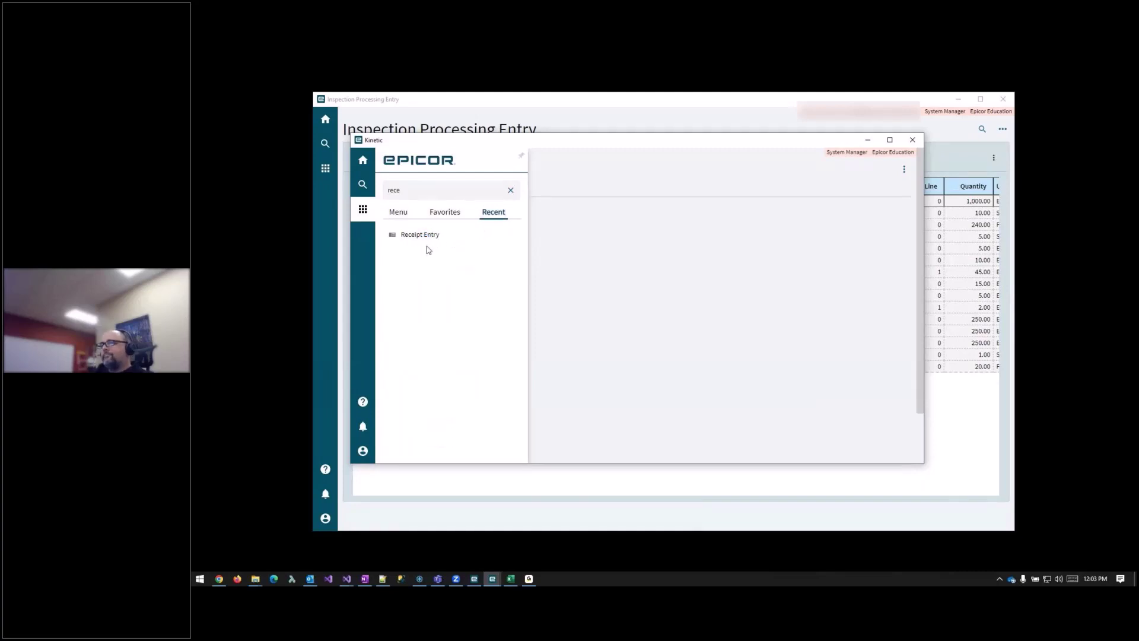
{"action": "left_click", "coordinate": [427, 247]}
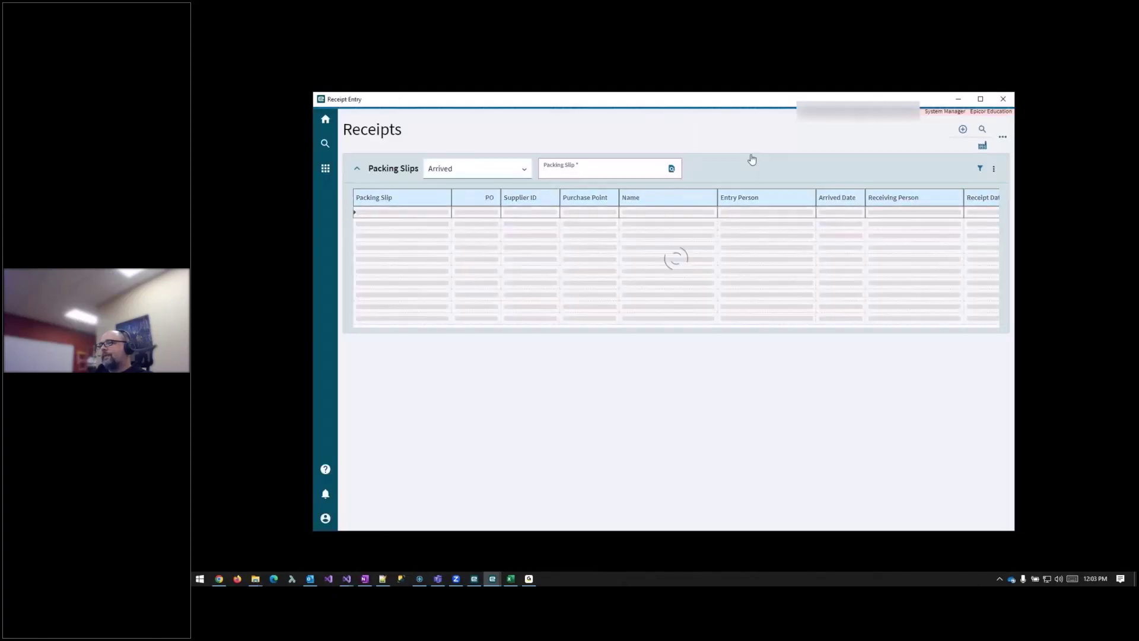
Create a new receipt for PO 4266 from Seaside Steel with packing slip 4266
{"action": "left_click", "coordinate": [964, 131]}
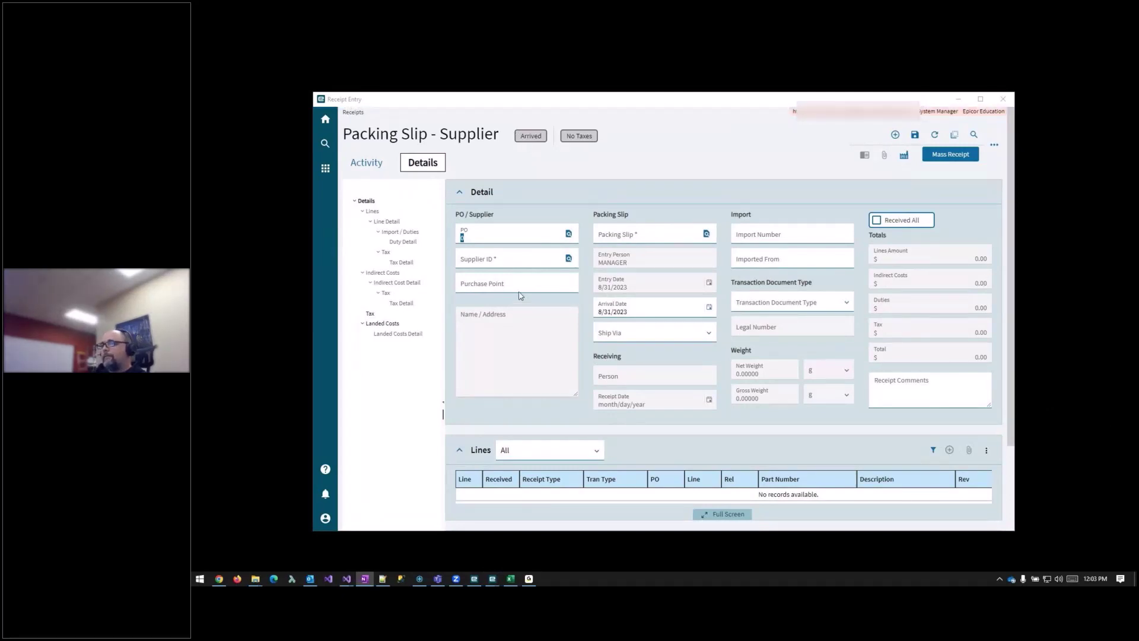
{"action": "left_click", "coordinate": [512, 236]}
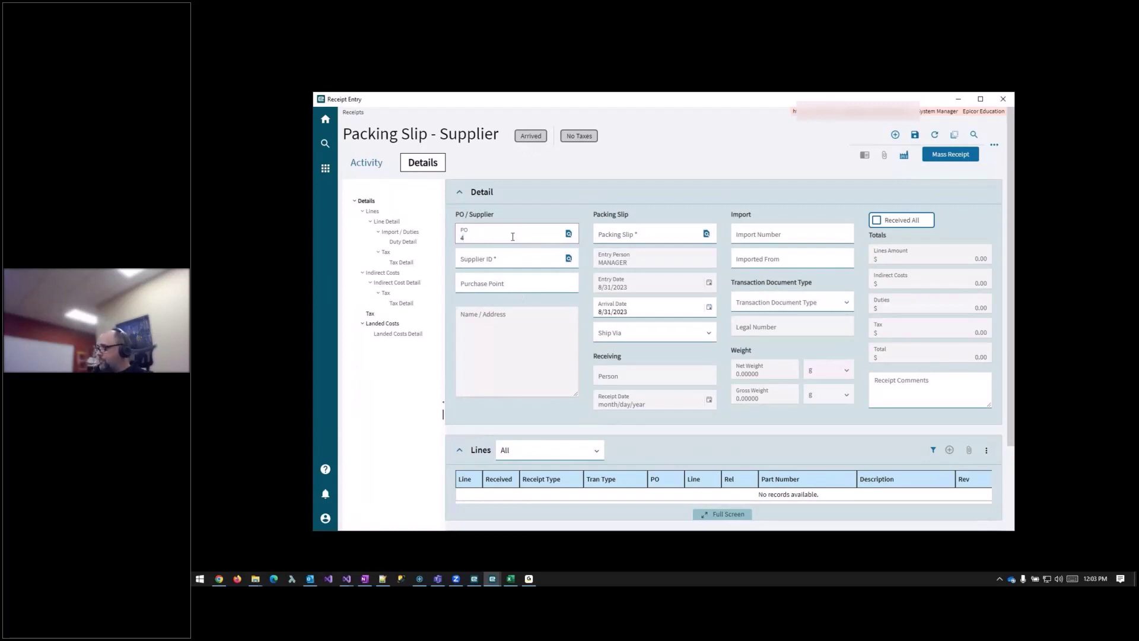
{"action": "type", "text": "266"}
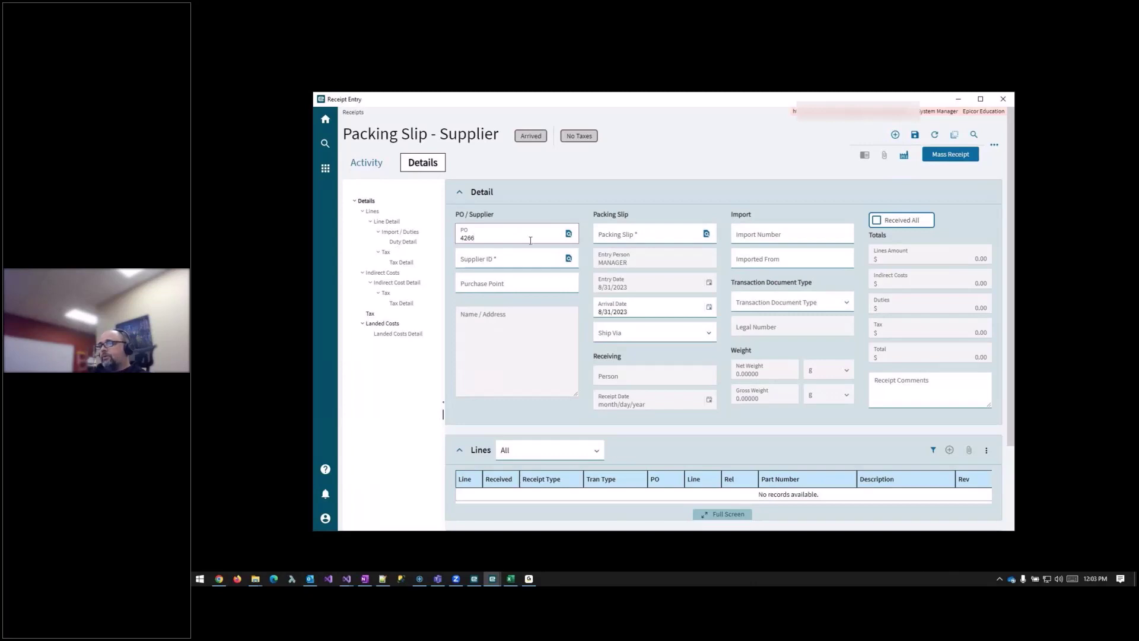
{"action": "key", "text": "Tab"}
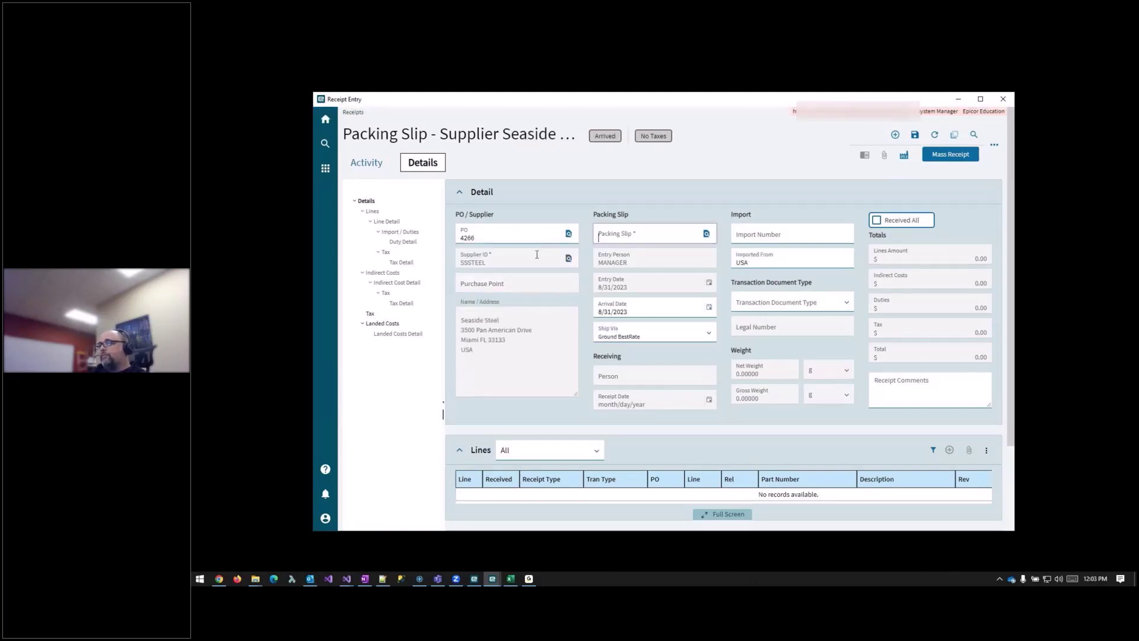
{"action": "type", "text": "4266"}
{"action": "key", "text": "Tab"}
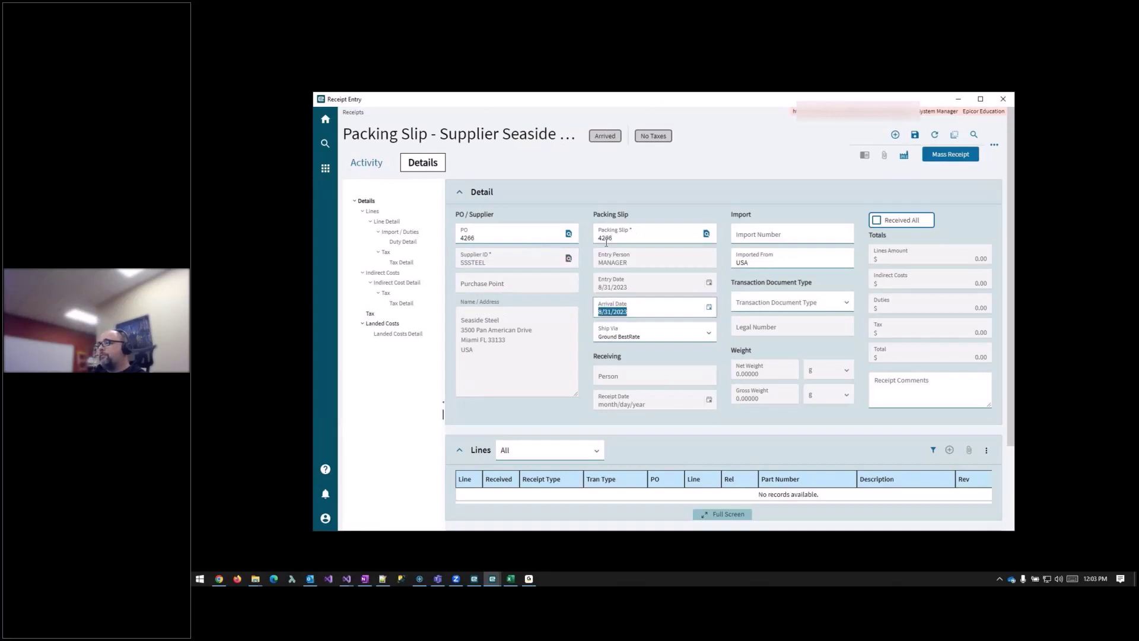
Mass-receive both PO 4266 releases at full quantity into their default stock locations and process
{"action": "left_click", "coordinate": [951, 158]}
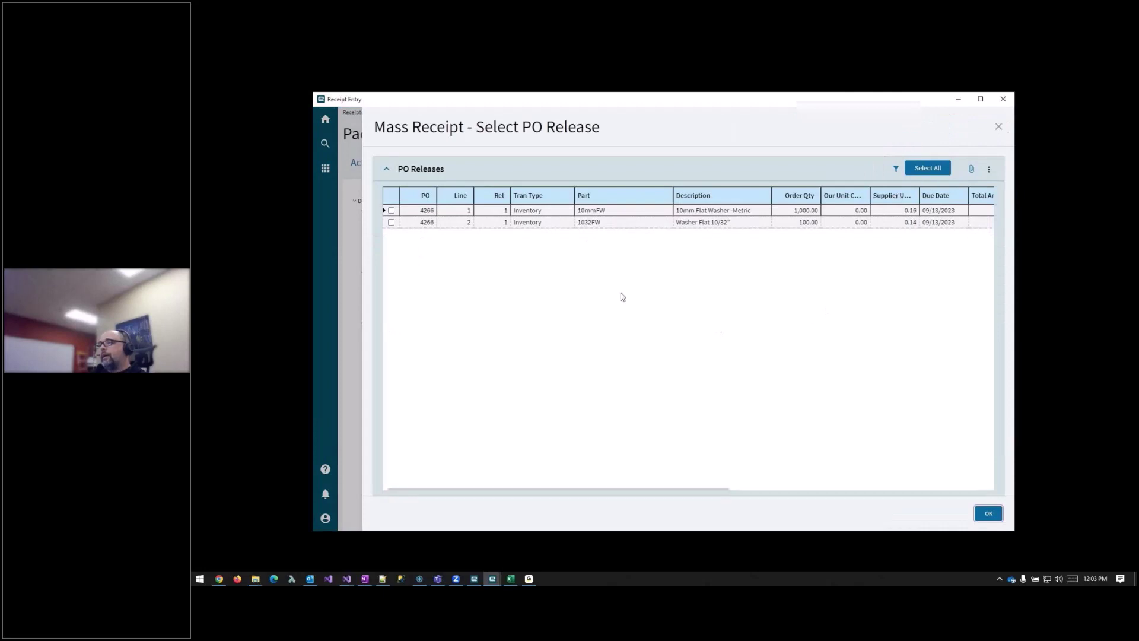
{"action": "left_click", "coordinate": [916, 168]}
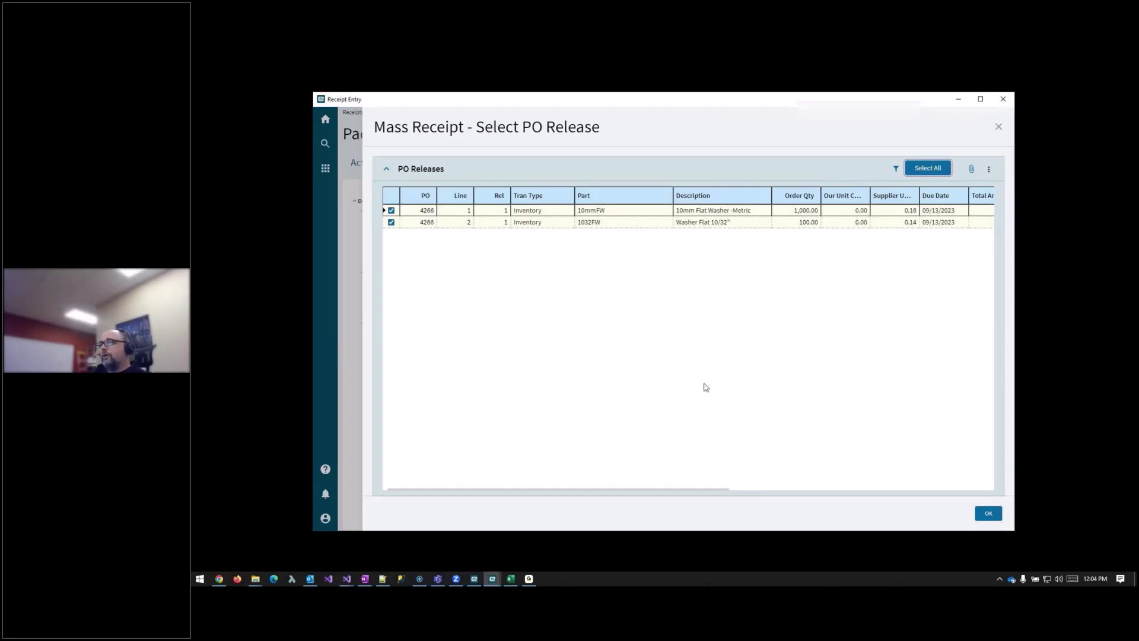
{"action": "left_click", "coordinate": [987, 516]}
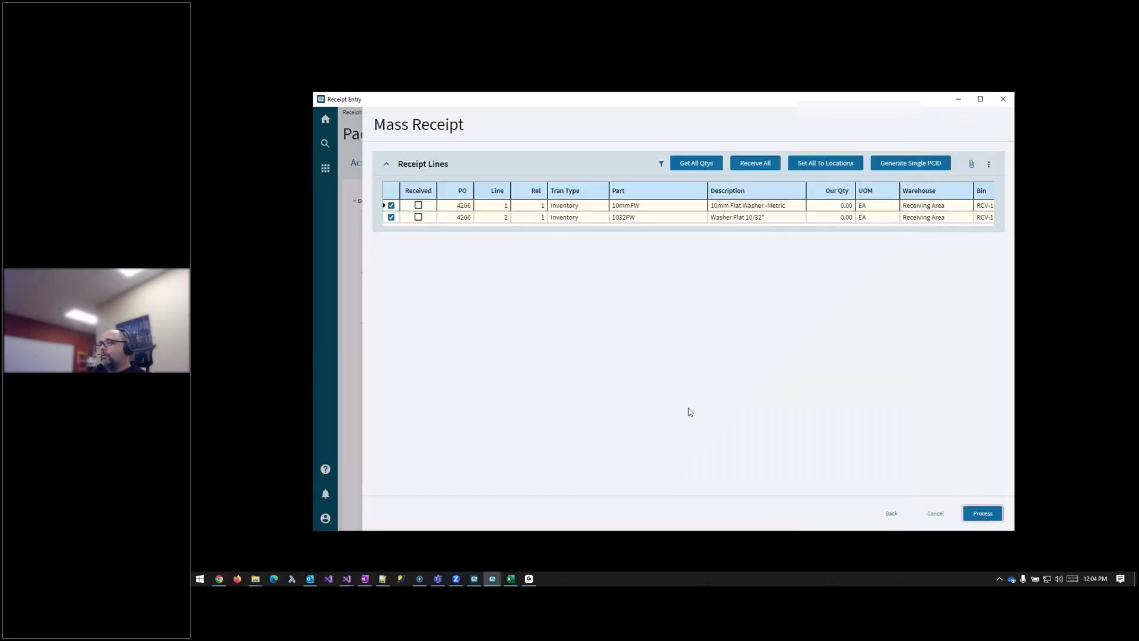
{"action": "left_click", "coordinate": [698, 166]}
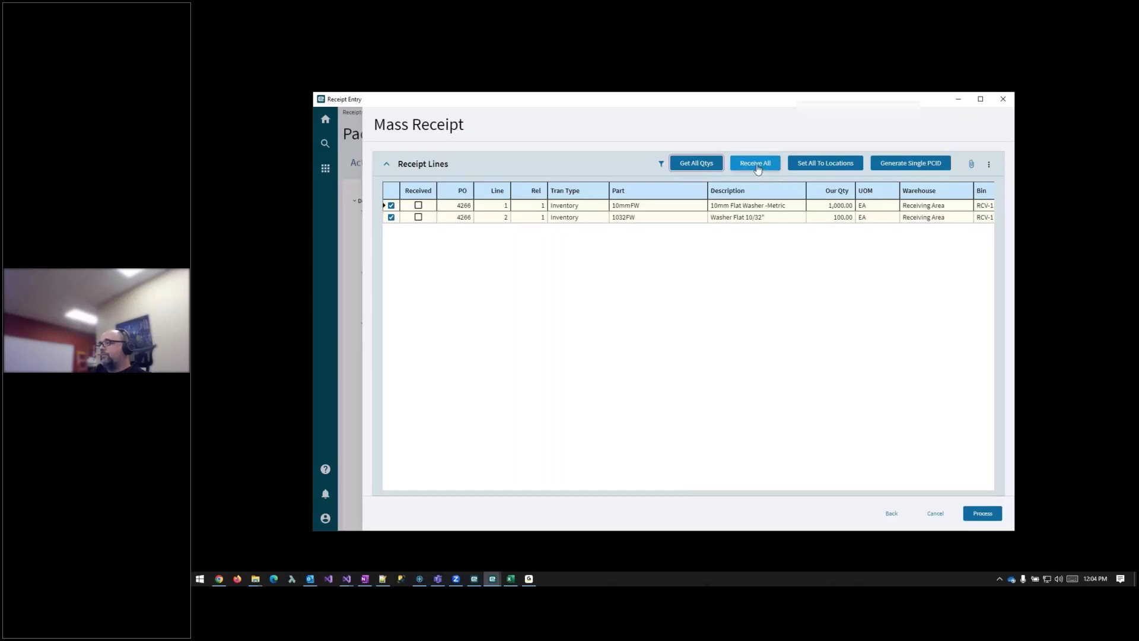
{"action": "left_click", "coordinate": [757, 168]}
{"action": "left_click", "coordinate": [829, 168]}
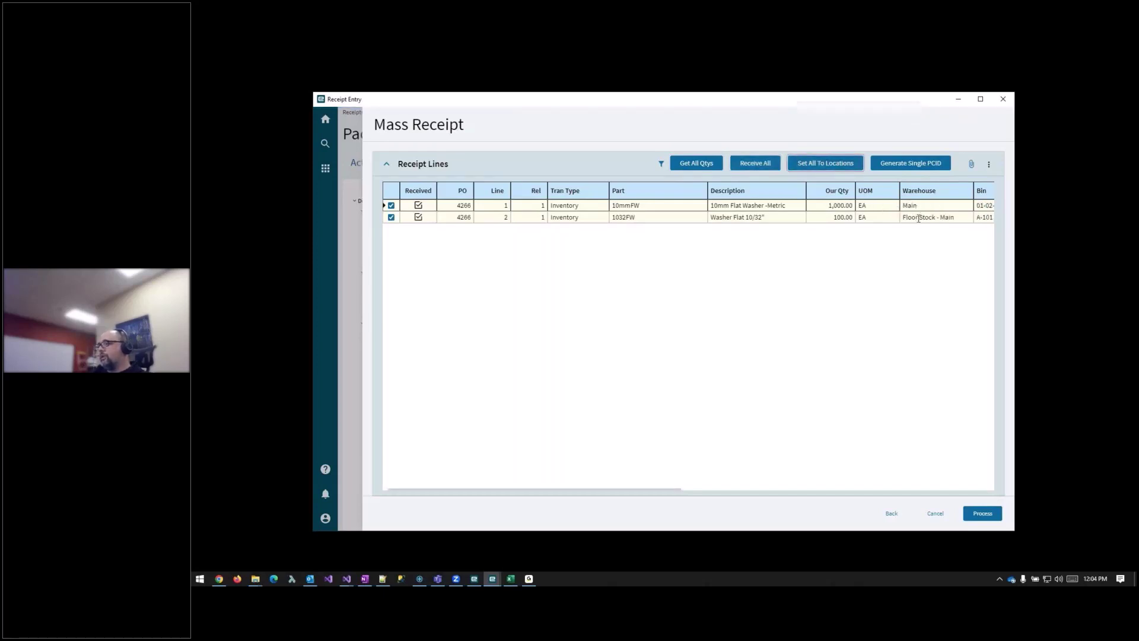
{"action": "left_click", "coordinate": [982, 514]}
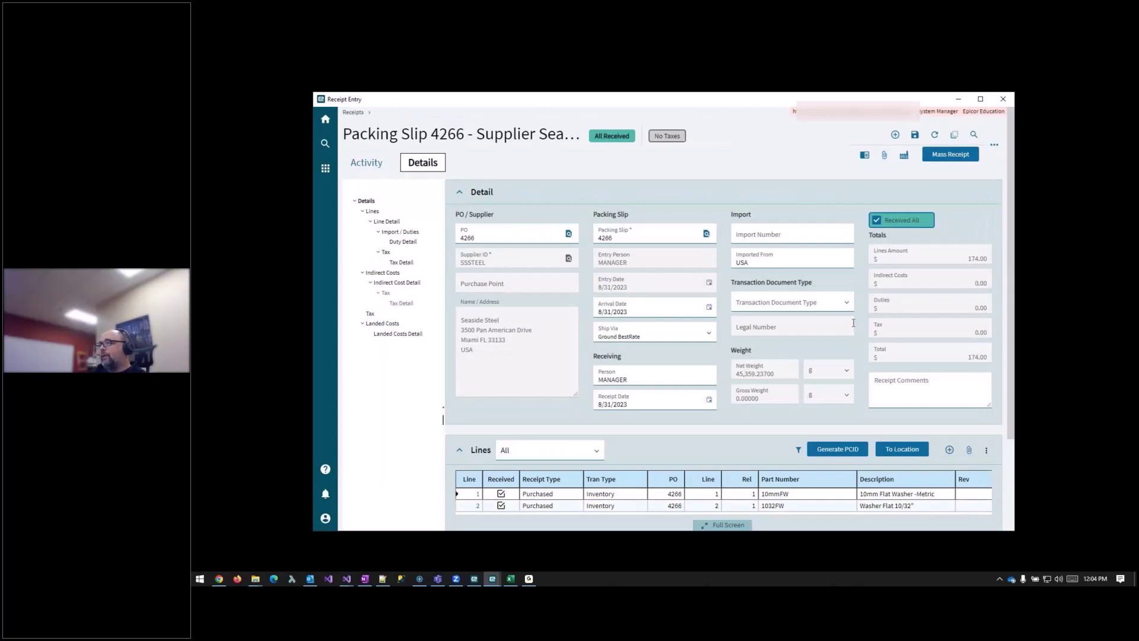
{"action": "scroll", "coordinate": [872, 284], "scroll_direction": "down", "scroll_amount": 2}
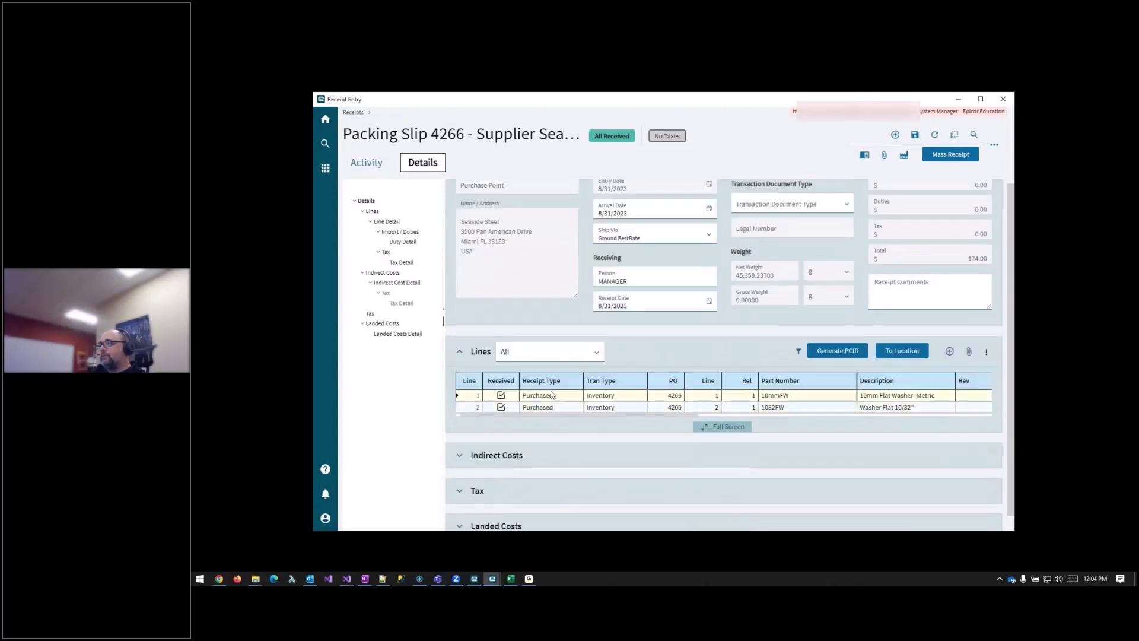
{"action": "scroll", "coordinate": [736, 344], "scroll_direction": "up", "scroll_amount": 2}
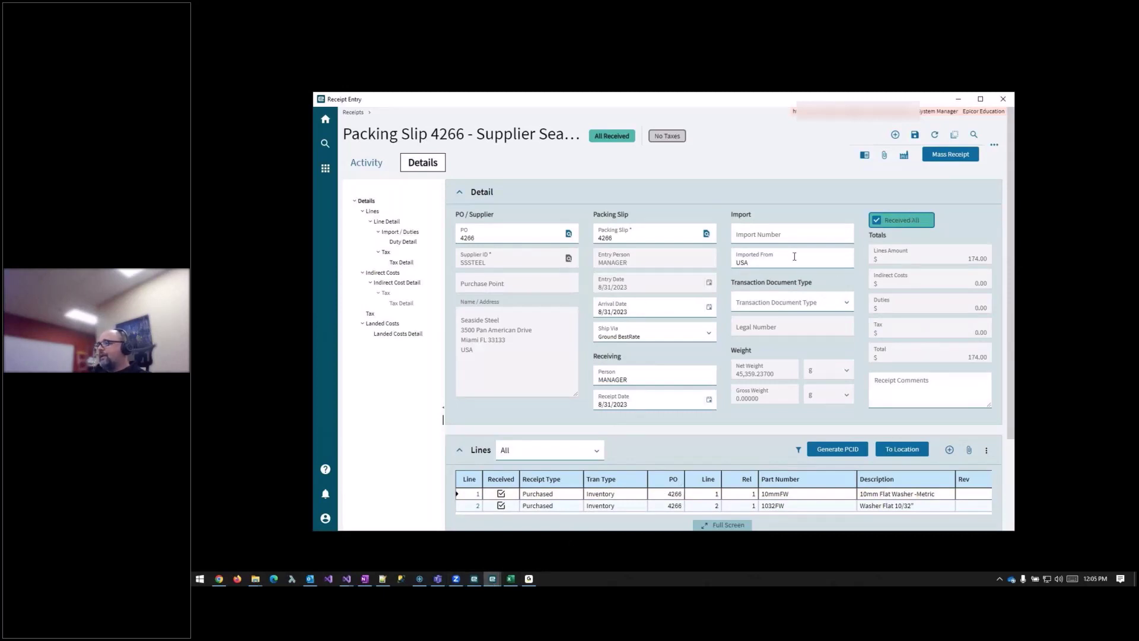
{"action": "scroll", "coordinate": [596, 328], "scroll_direction": "down", "scroll_amount": 3}
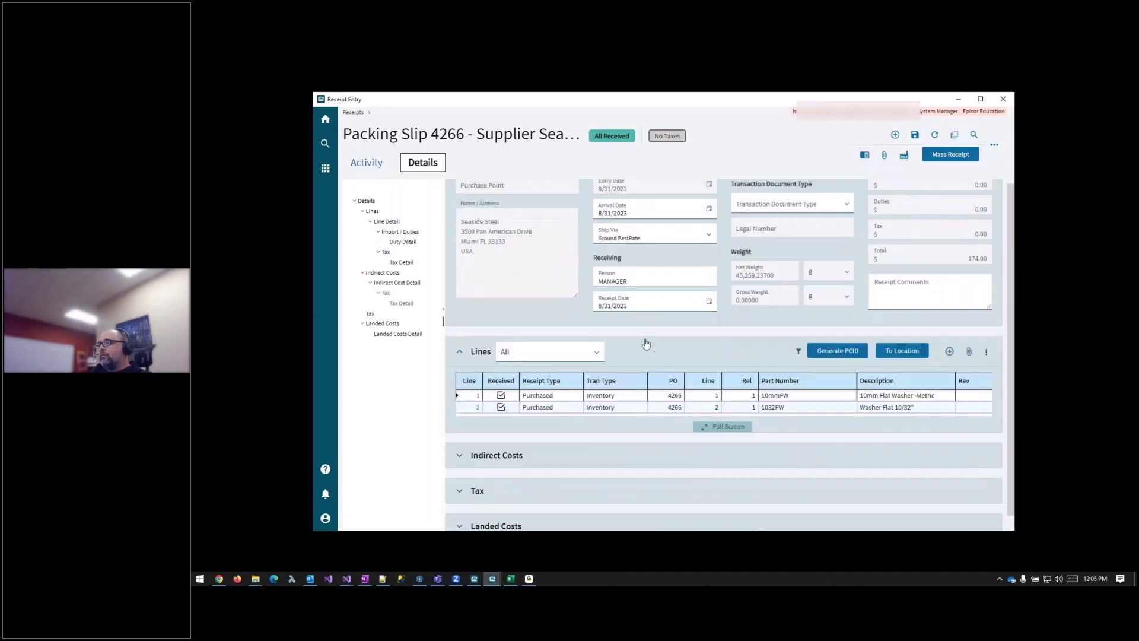
{"action": "scroll", "coordinate": [571, 371], "scroll_direction": "up", "scroll_amount": 2}
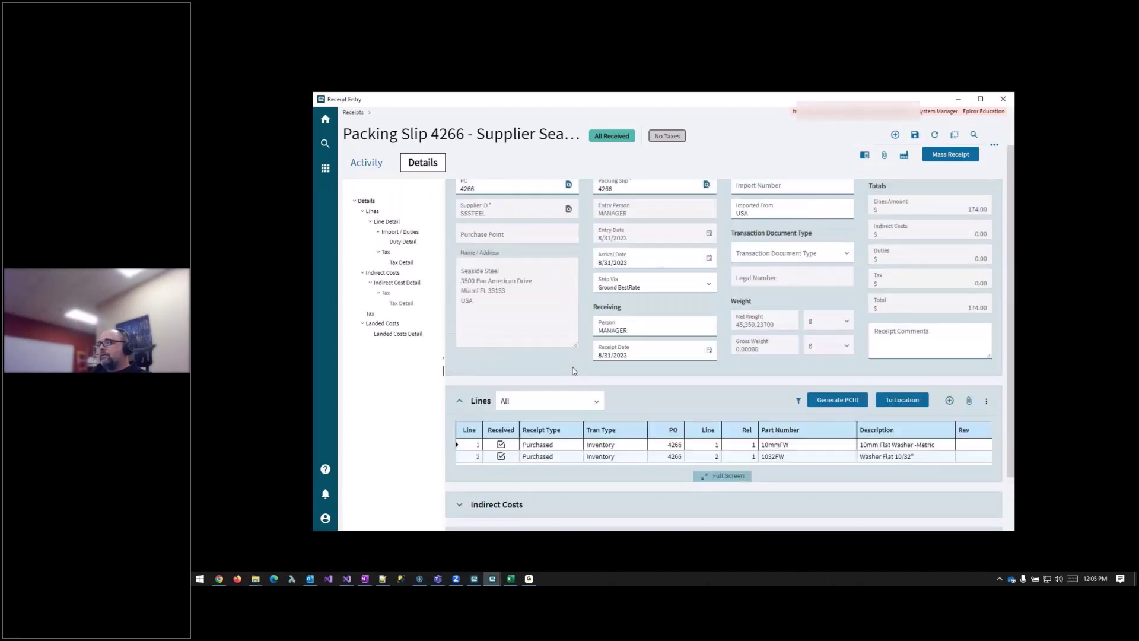
{"action": "scroll", "coordinate": [573, 370], "scroll_direction": "up", "scroll_amount": 2}
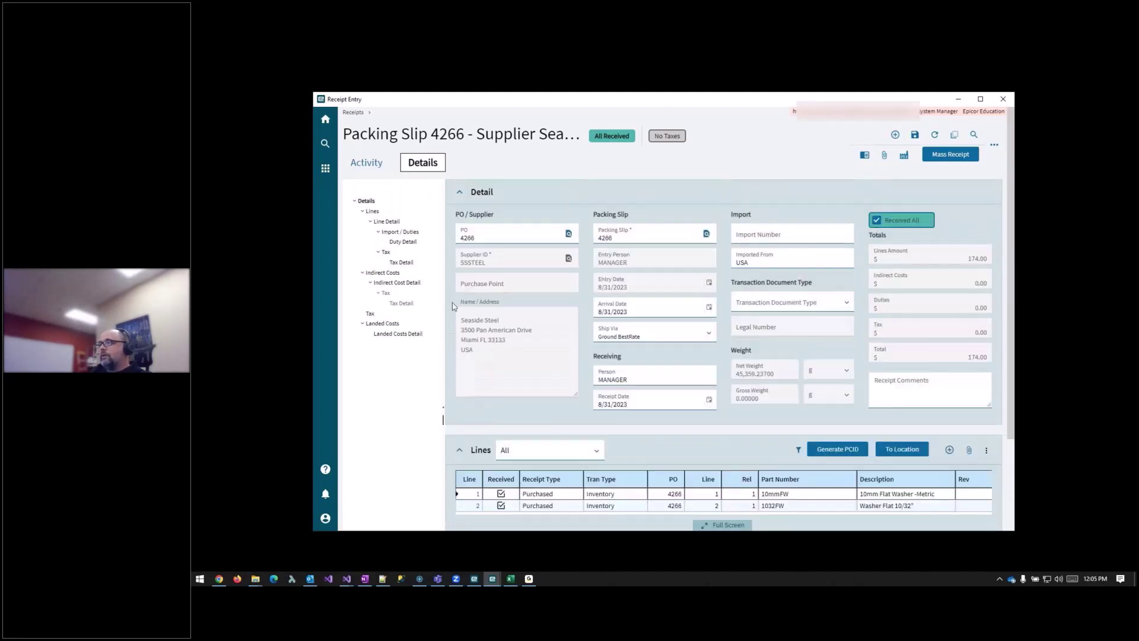
Review receipt lines 10mmFW (quantity 1,000, tax) and 1032FW, then show the slip's Activity page
{"action": "left_click", "coordinate": [387, 222]}
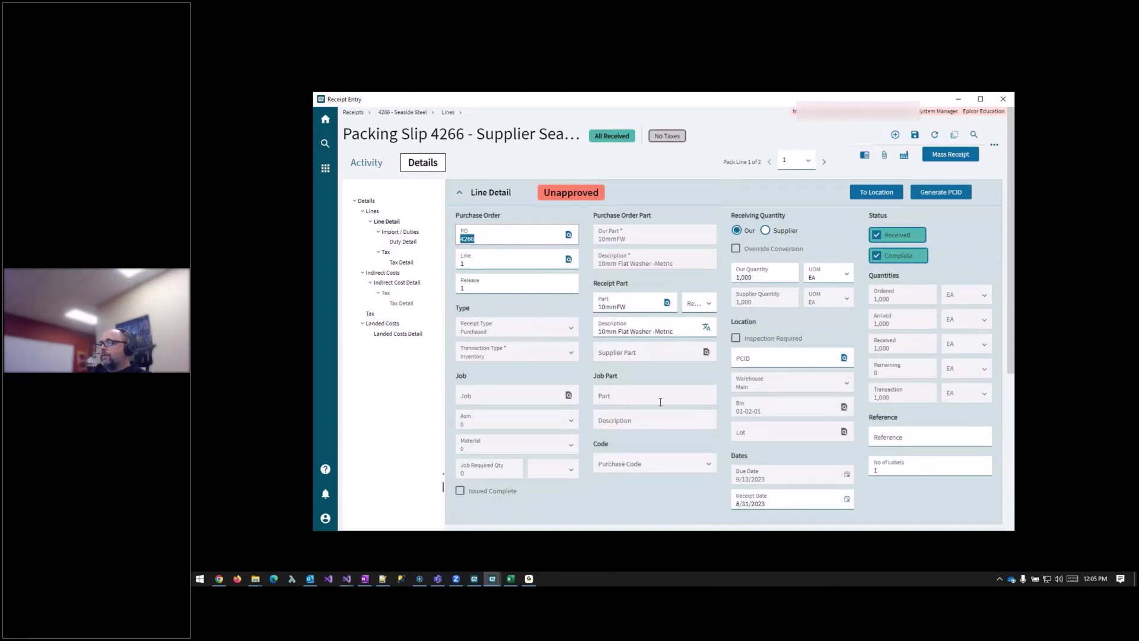
{"action": "left_click", "coordinate": [753, 278]}
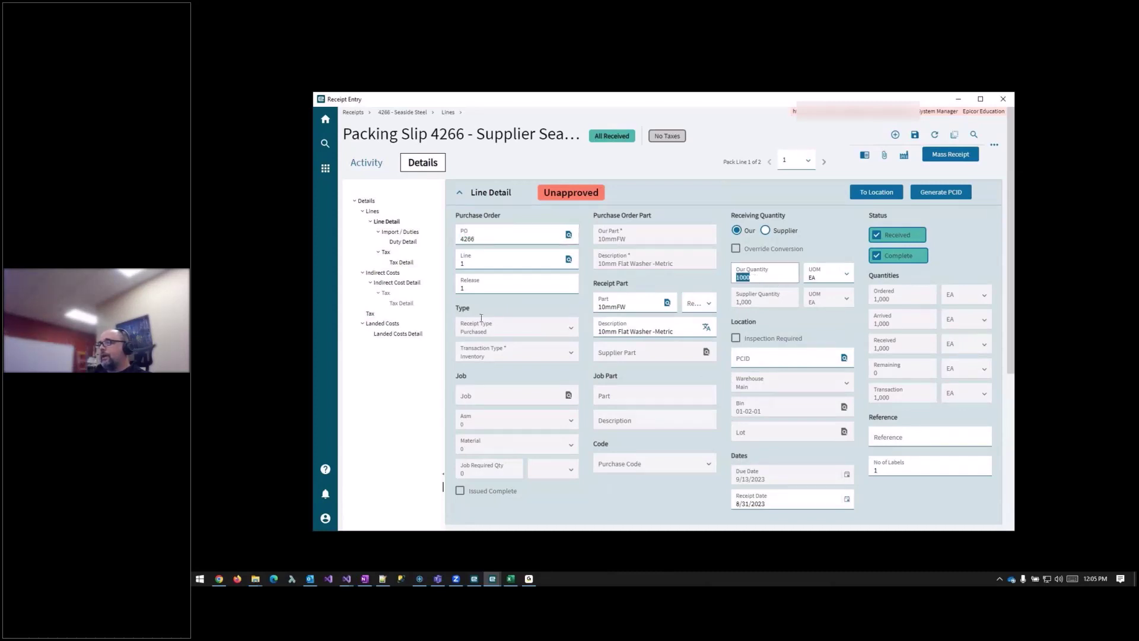
{"action": "left_click", "coordinate": [385, 252]}
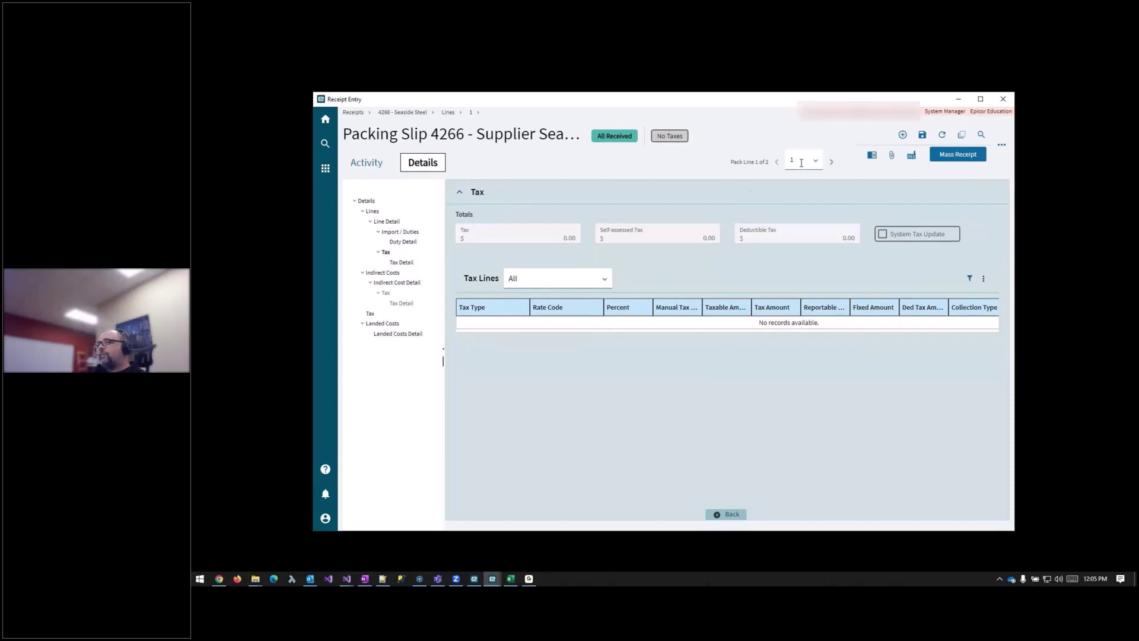
{"action": "left_click", "coordinate": [831, 162]}
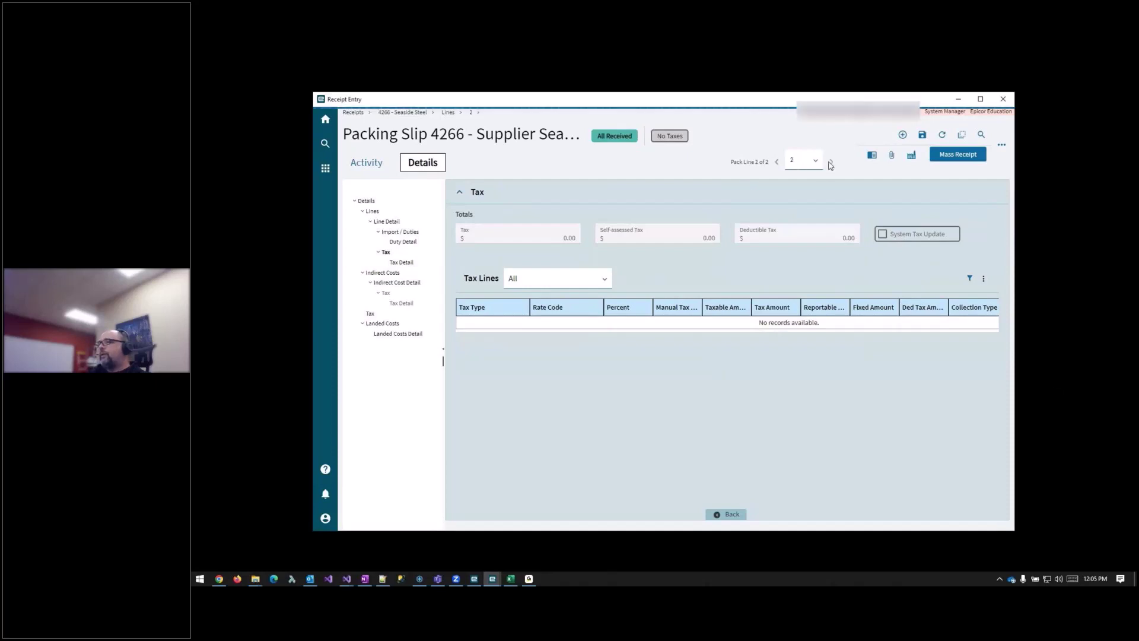
{"action": "left_click", "coordinate": [776, 163]}
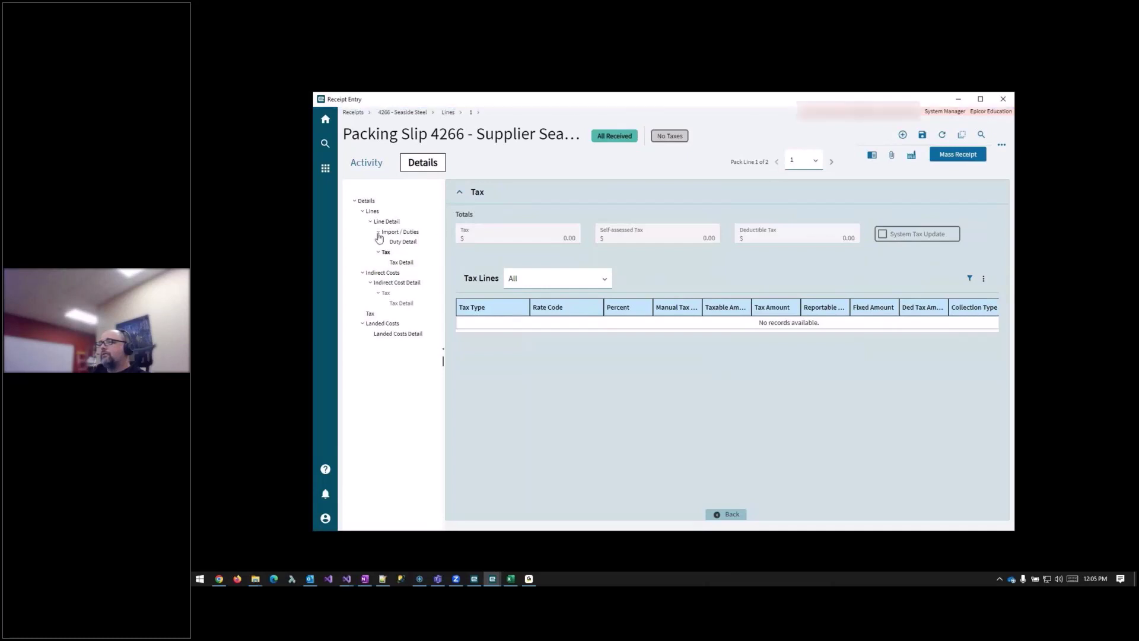
{"action": "left_click", "coordinate": [824, 163]}
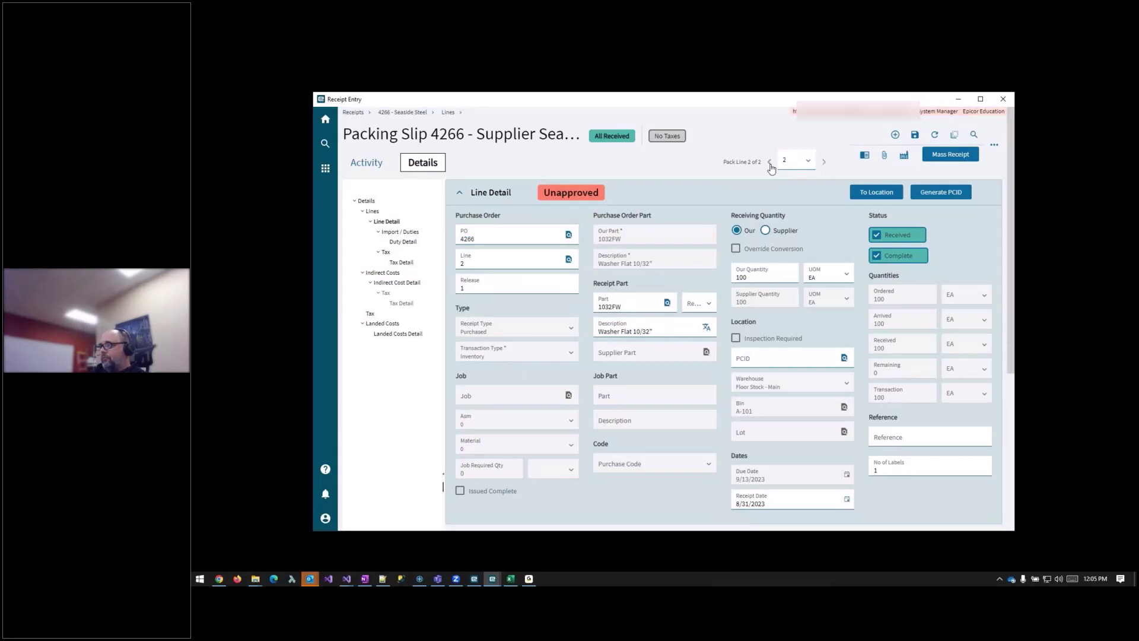
{"action": "left_click", "coordinate": [770, 162]}
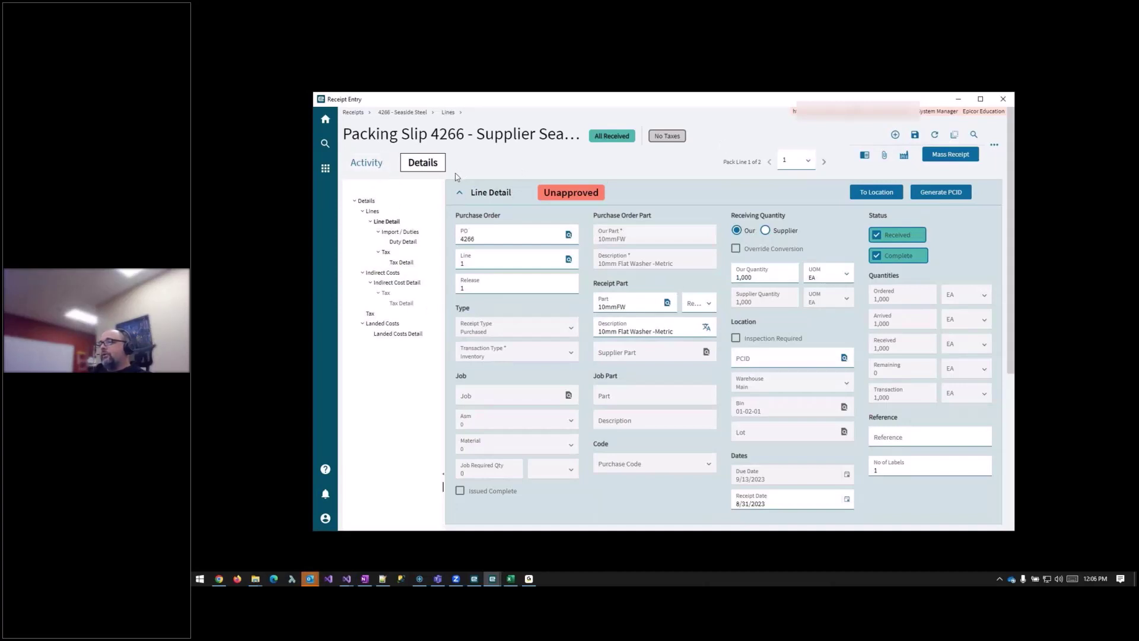
{"action": "left_click", "coordinate": [368, 167]}
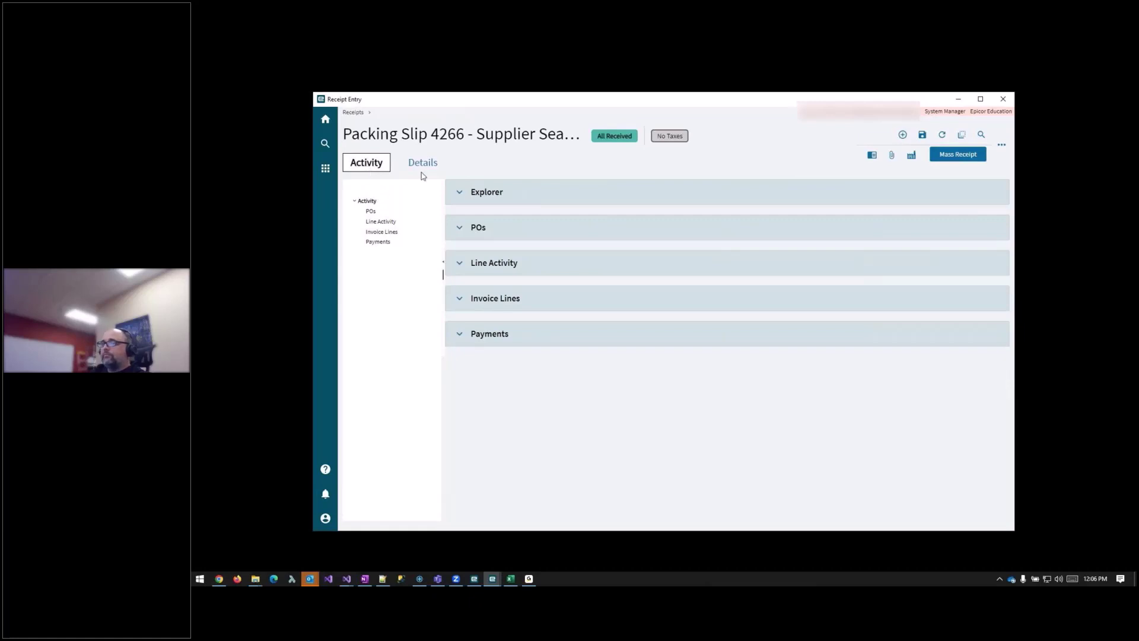
Expand the Explorer diagram and POs list for PO 4266, then go back to the Receipts list
{"action": "left_click", "coordinate": [461, 193]}
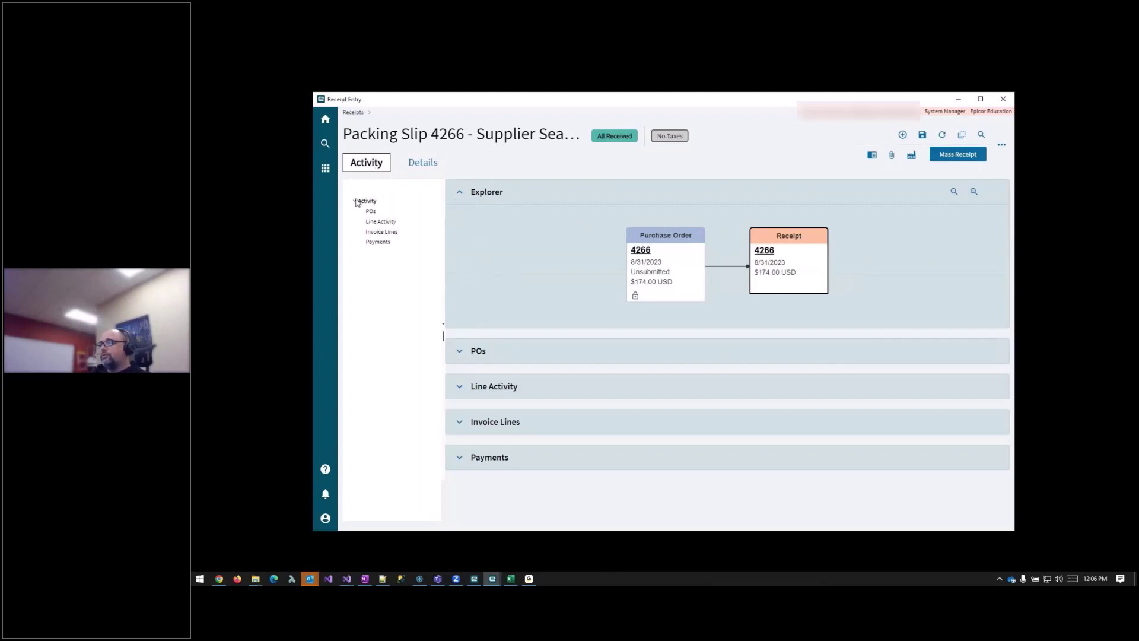
{"action": "left_click", "coordinate": [460, 354]}
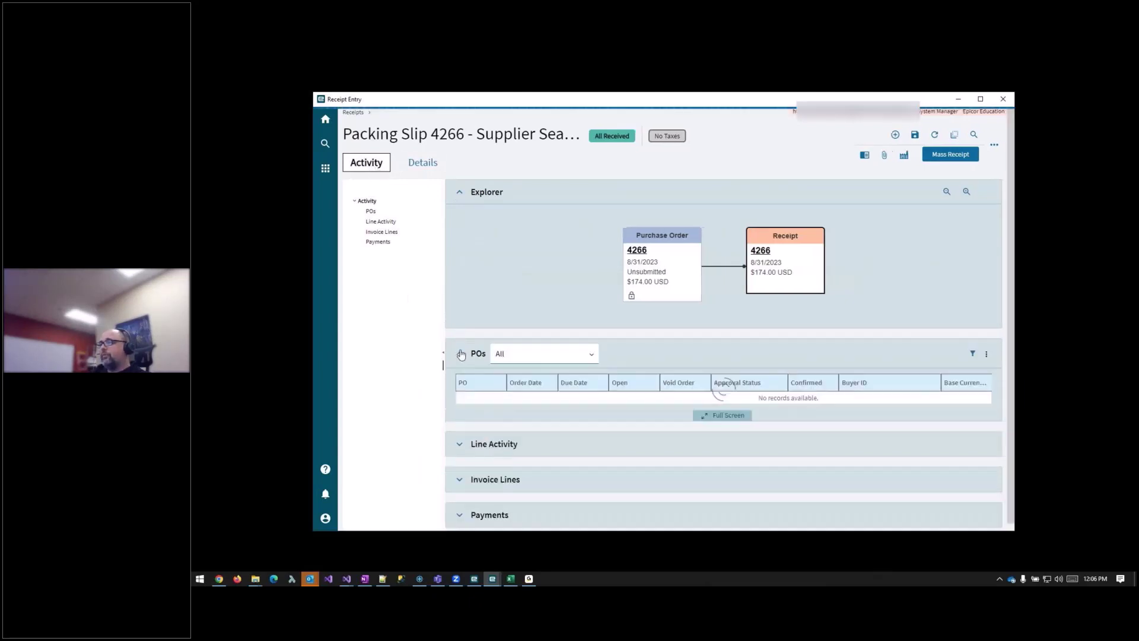
{"action": "left_click", "coordinate": [461, 354]}
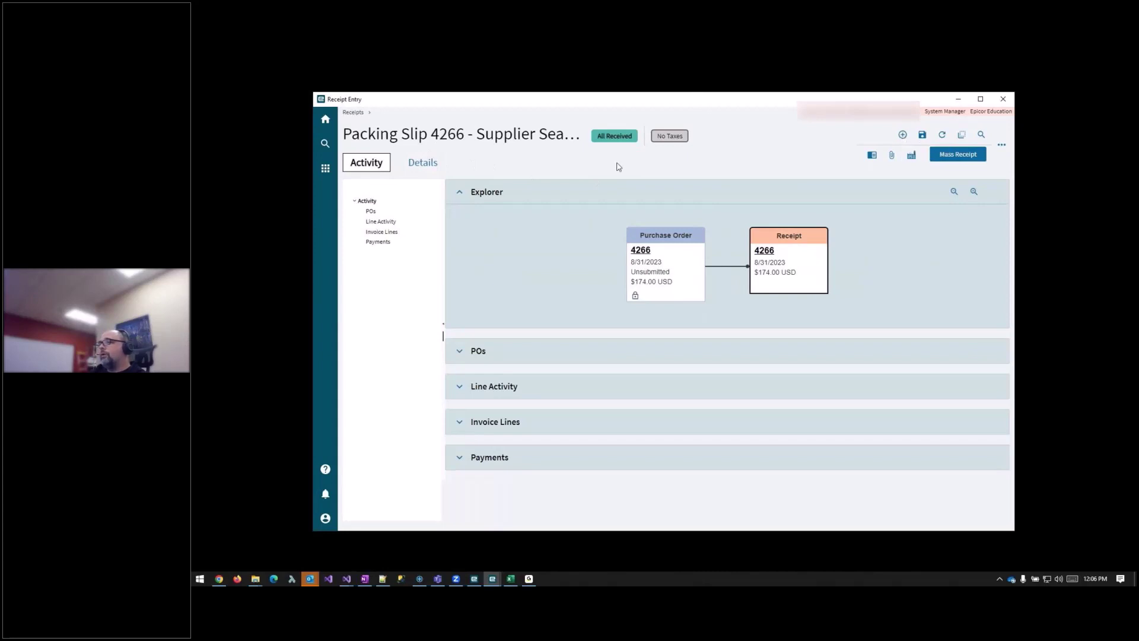
{"action": "left_click", "coordinate": [354, 113]}
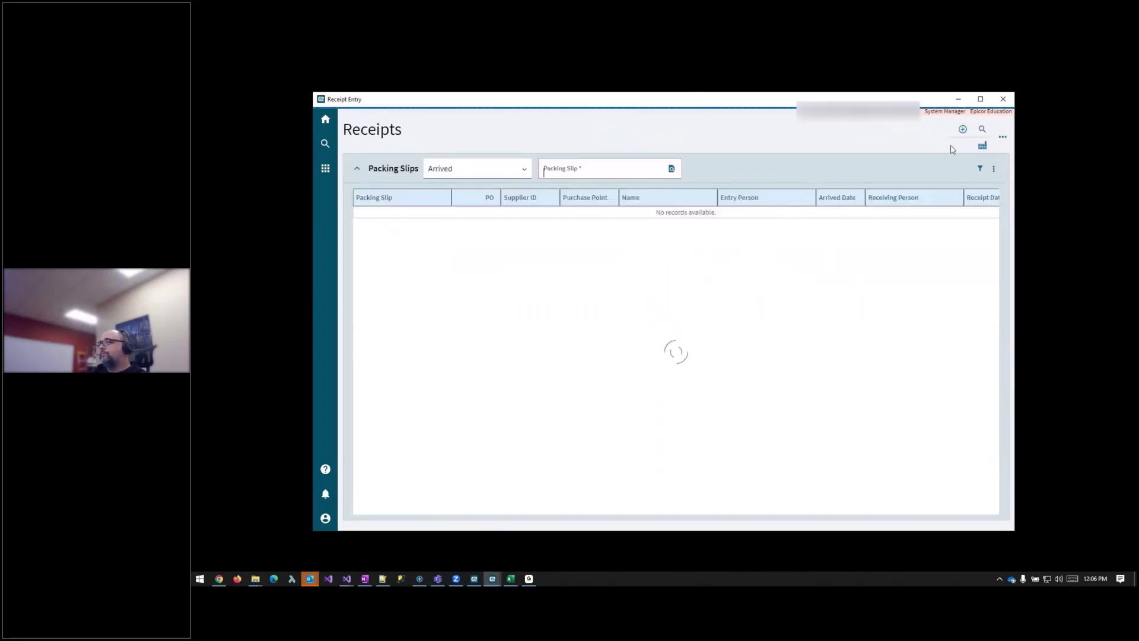
Create a new receipt for PO 4267 with packing slip 4267
{"action": "left_click", "coordinate": [963, 130]}
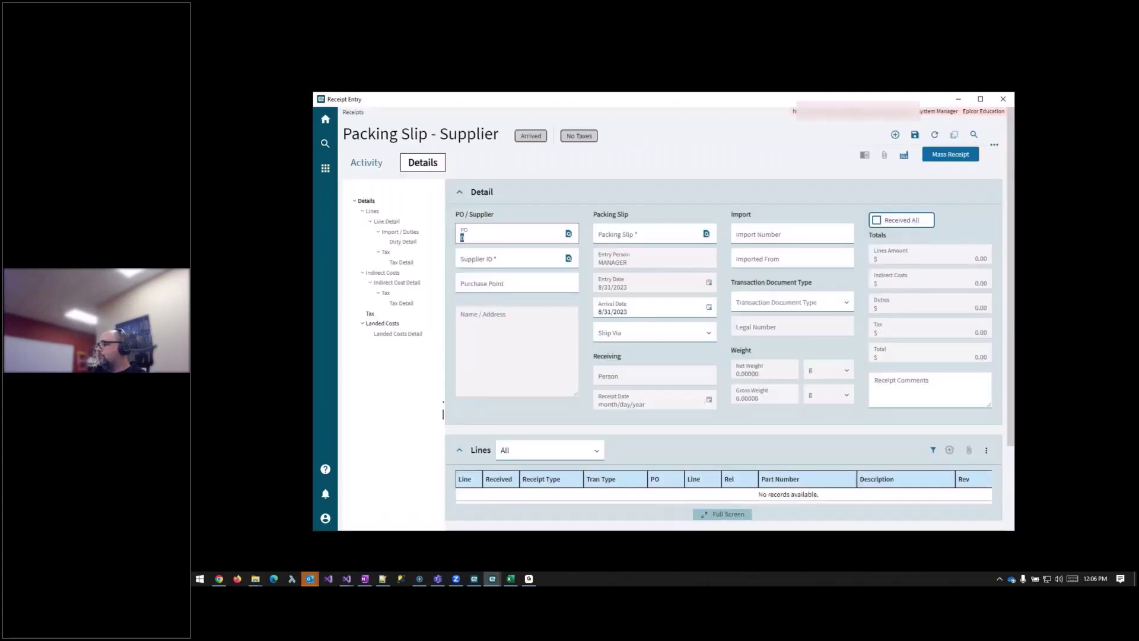
{"action": "key", "text": "alt+Tab"}
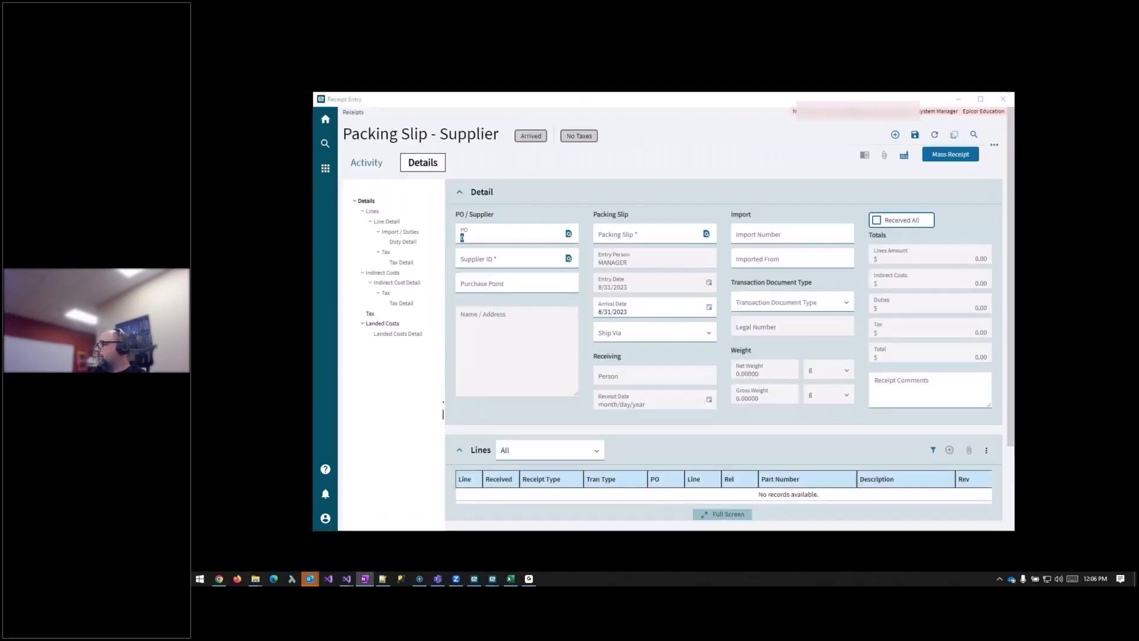
{"action": "left_click", "coordinate": [523, 238]}
{"action": "type", "text": "4267"}
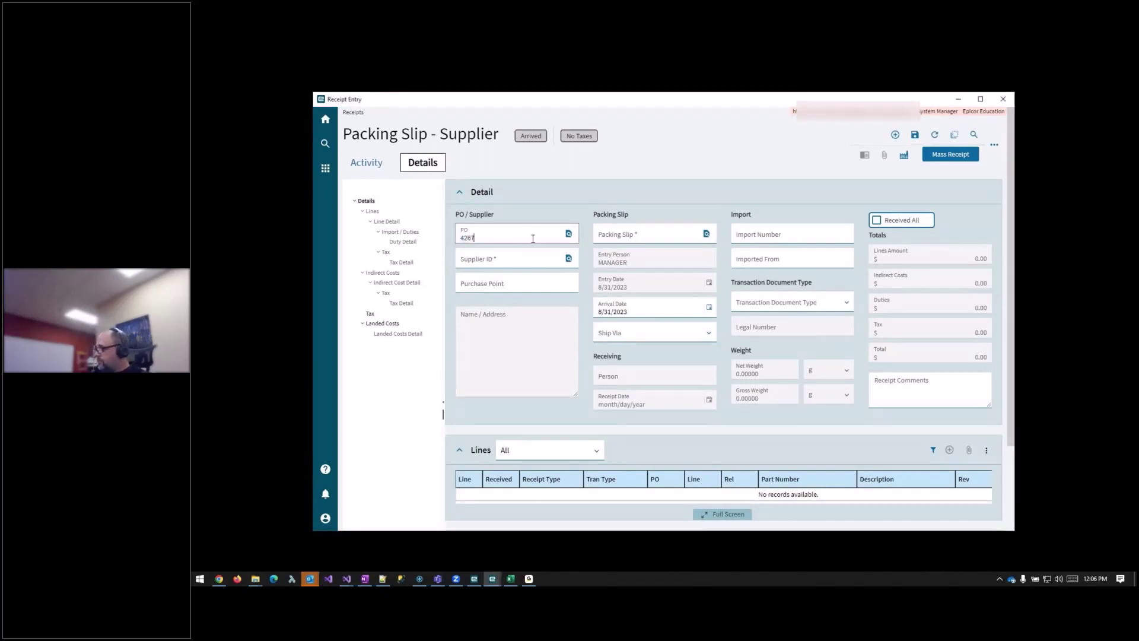
{"action": "key", "text": "Tab"}
{"action": "type", "text": "42"}
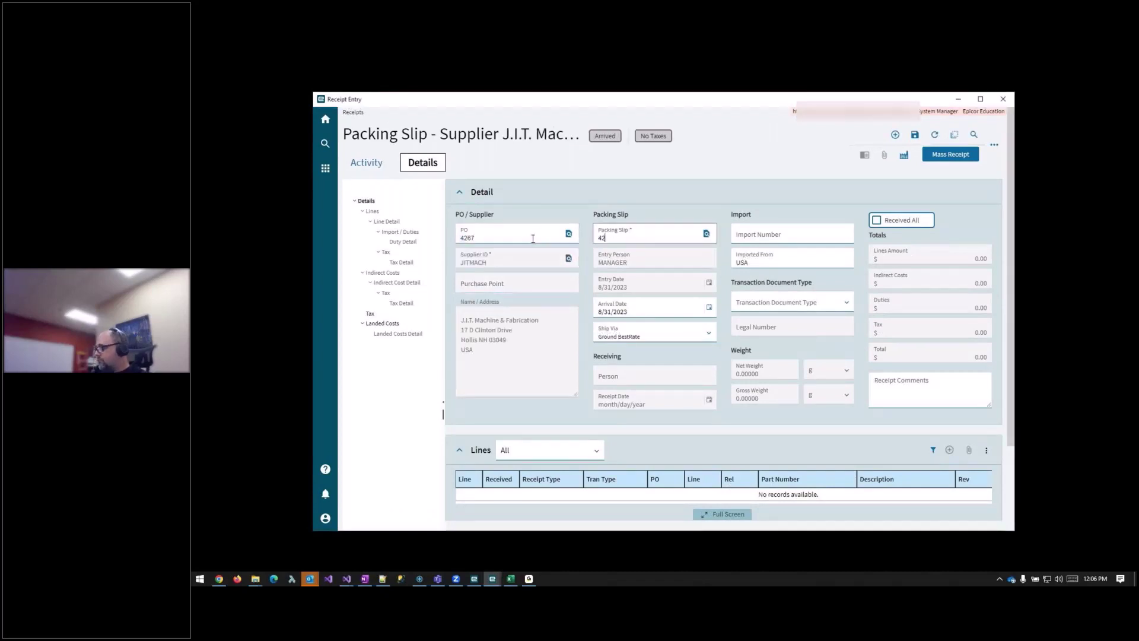
{"action": "key", "text": "Tab"}
Mass-receive all PO 4267 releases at full quantity to default locations and process
{"action": "left_click", "coordinate": [937, 163]}
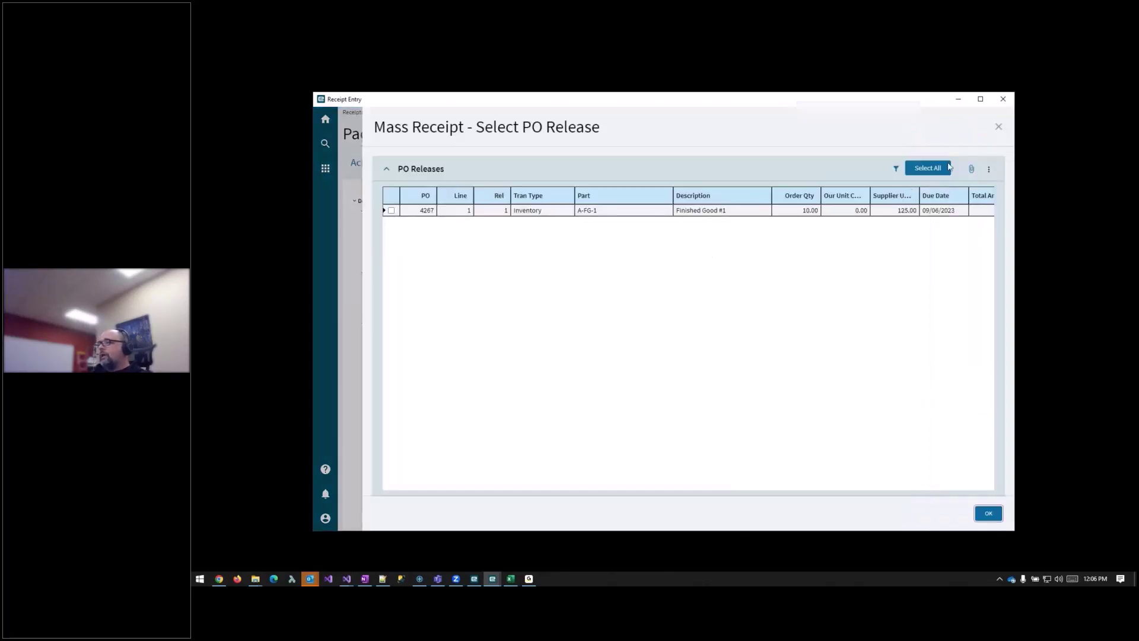
{"action": "left_click", "coordinate": [937, 168]}
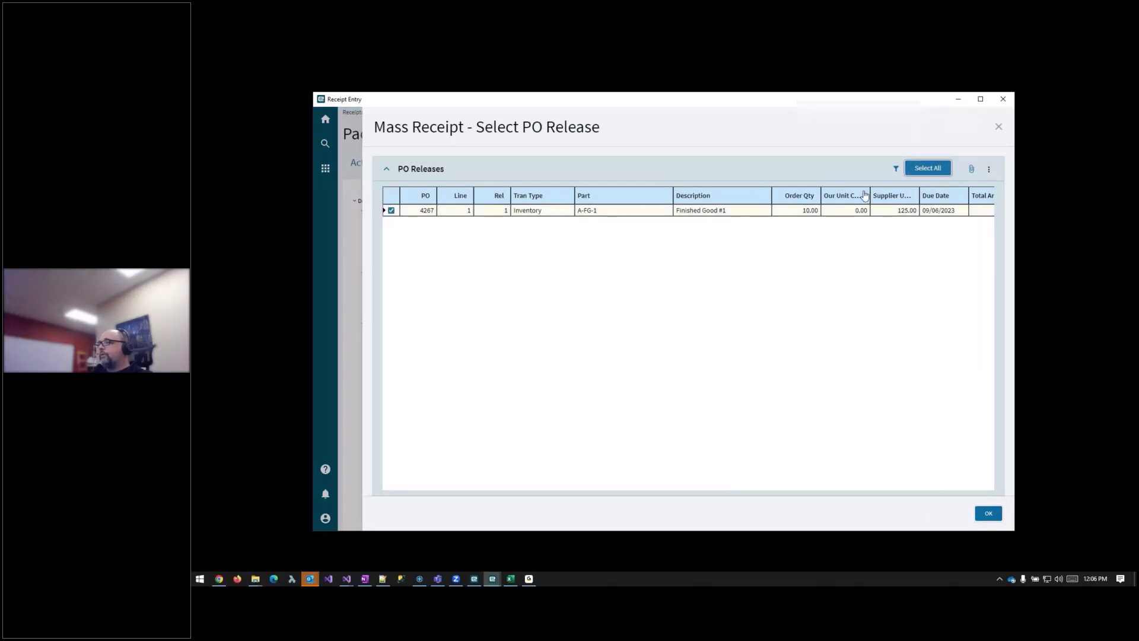
{"action": "left_click", "coordinate": [989, 513]}
{"action": "left_click", "coordinate": [795, 162]}
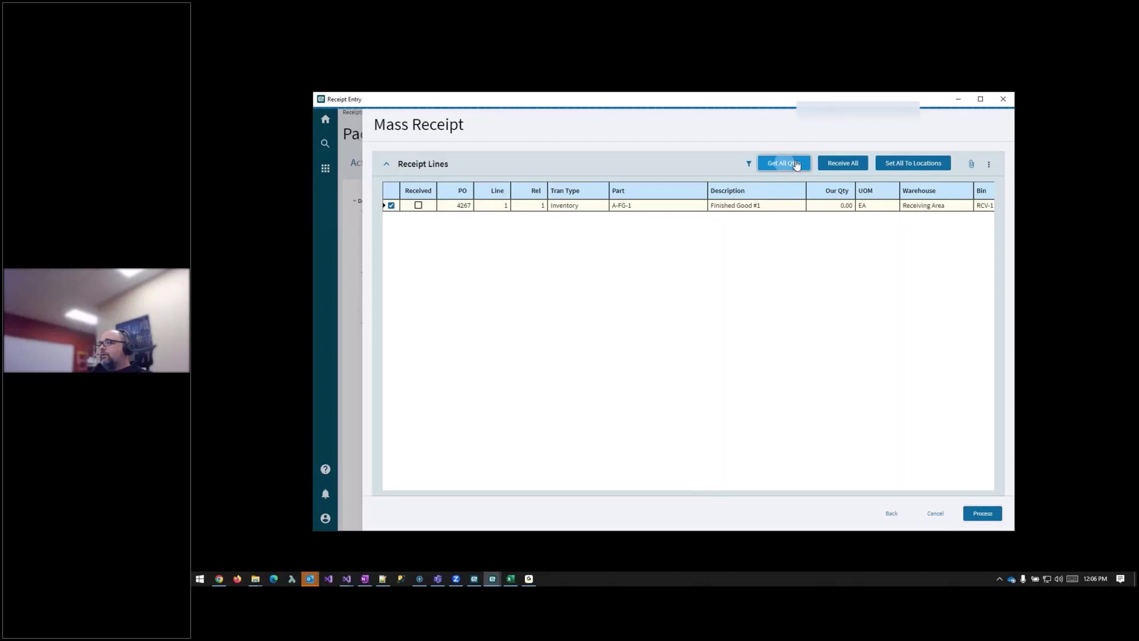
{"action": "left_click", "coordinate": [834, 165]}
{"action": "left_click", "coordinate": [914, 163]}
{"action": "left_click", "coordinate": [982, 513]}
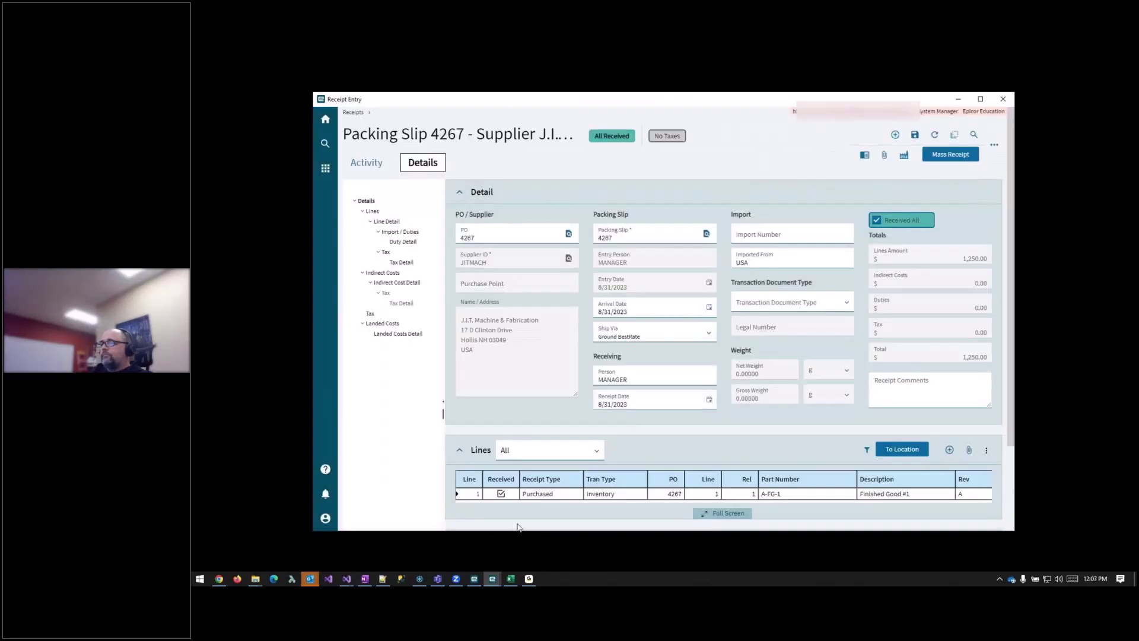
Open slip 4267's received line detail, then refresh part A-FG-1's warehouses to show Inspection Area
{"action": "left_click", "coordinate": [492, 579]}
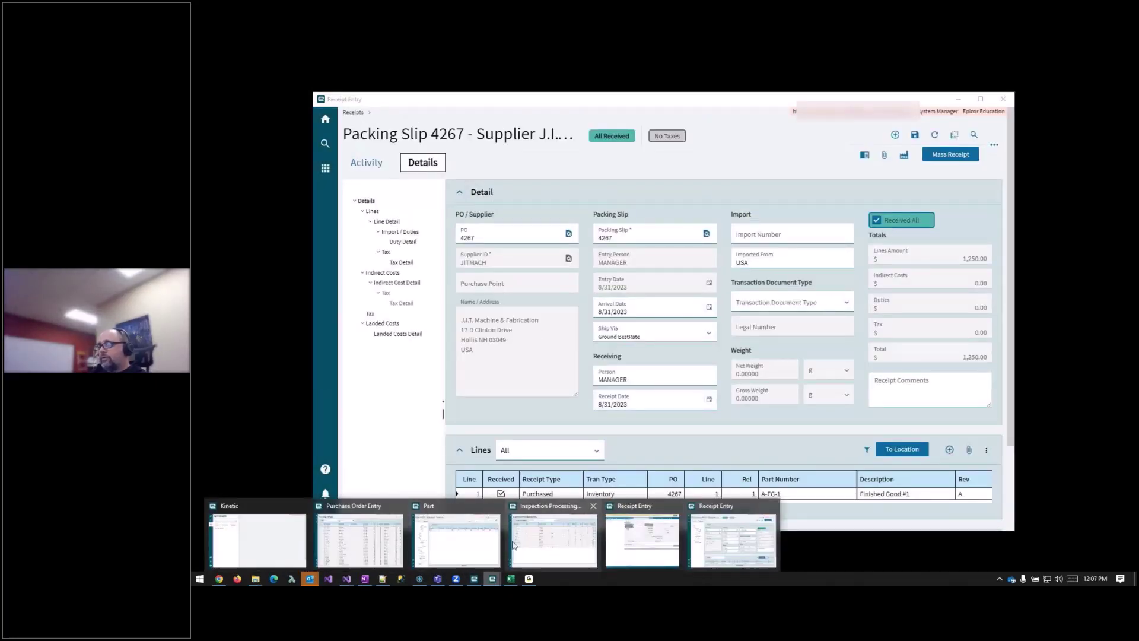
{"action": "left_click", "coordinate": [461, 550]}
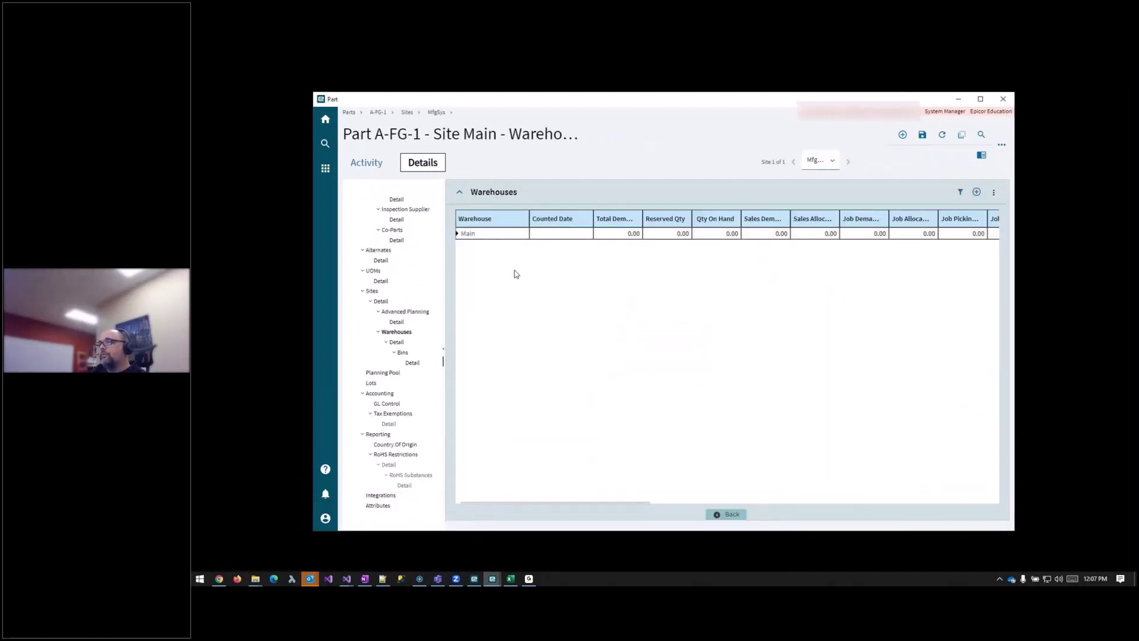
{"action": "left_click", "coordinate": [491, 580]}
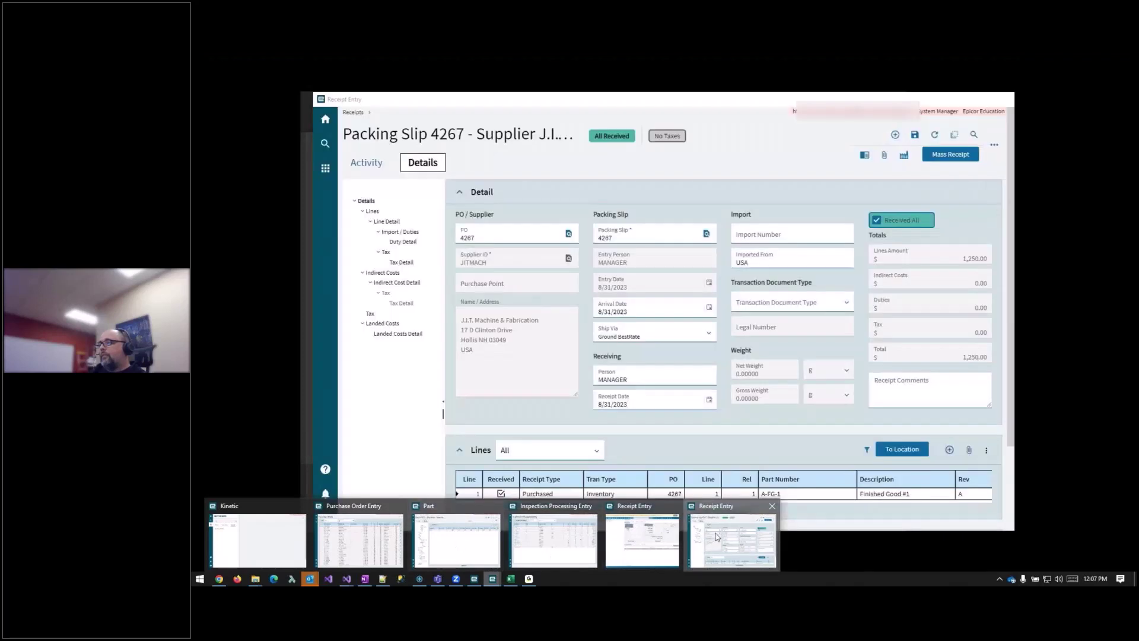
{"action": "left_click", "coordinate": [731, 537]}
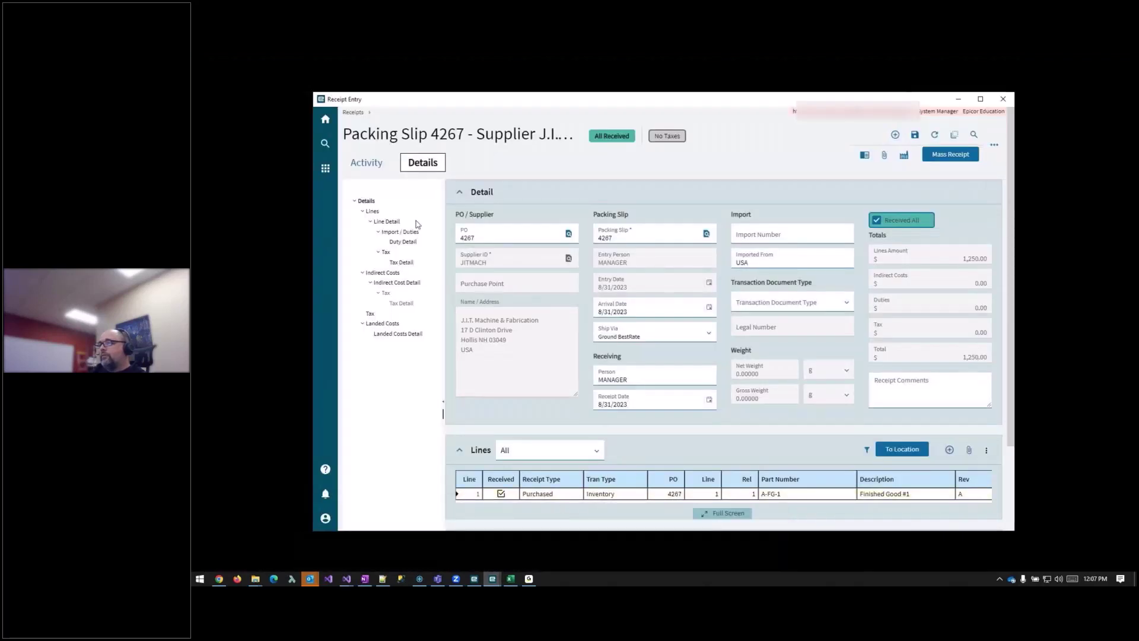
{"action": "left_click", "coordinate": [388, 222]}
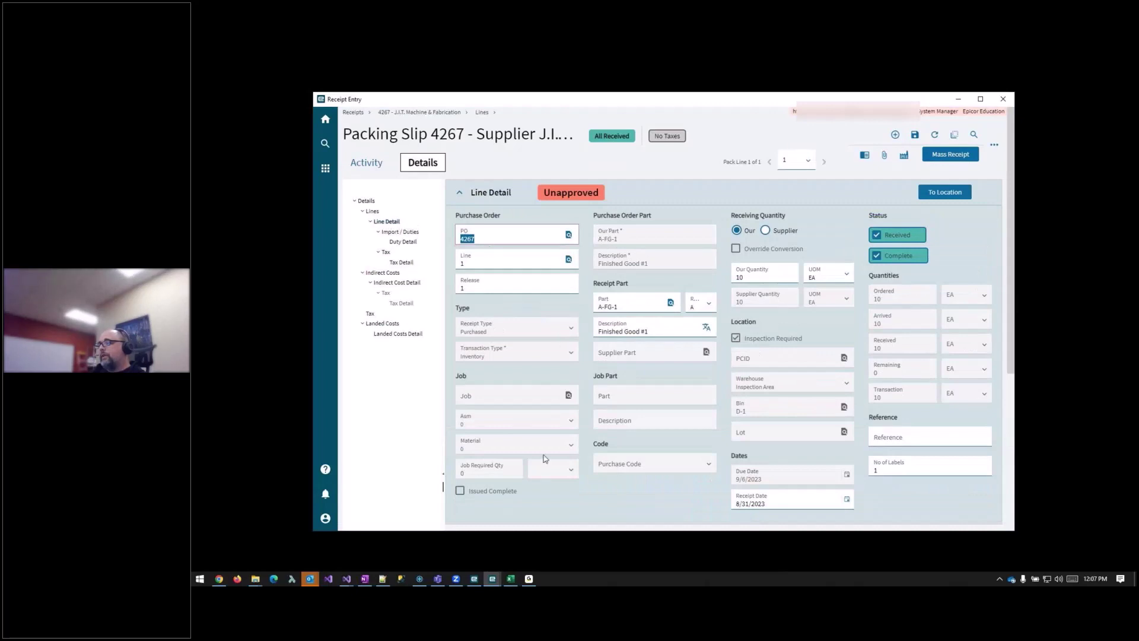
{"action": "left_click", "coordinate": [492, 581]}
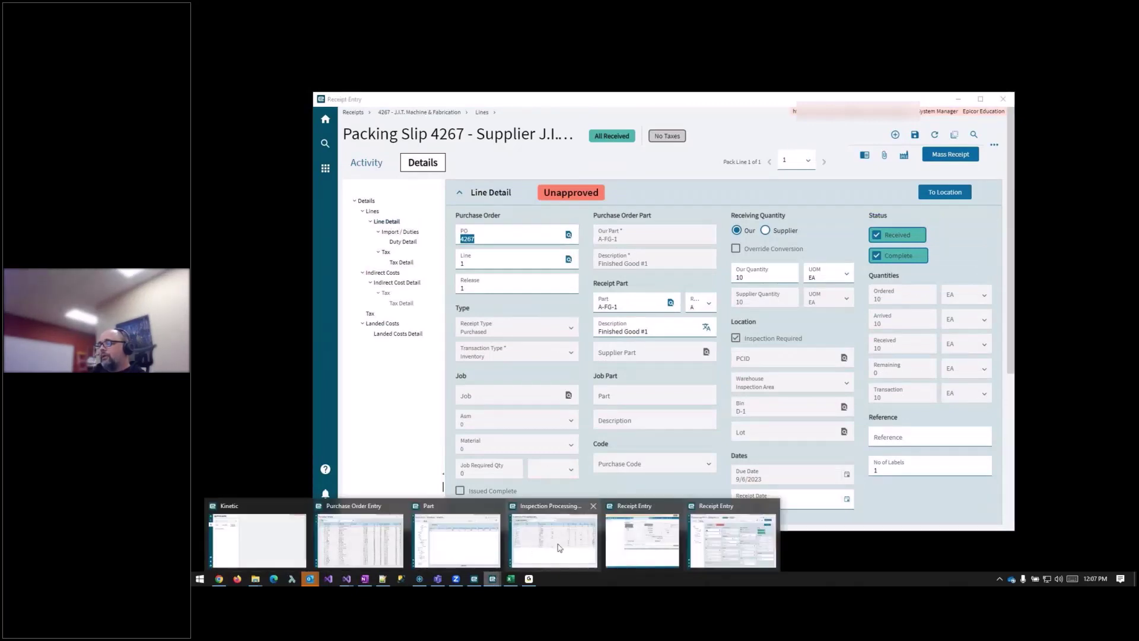
{"action": "left_click", "coordinate": [441, 531]}
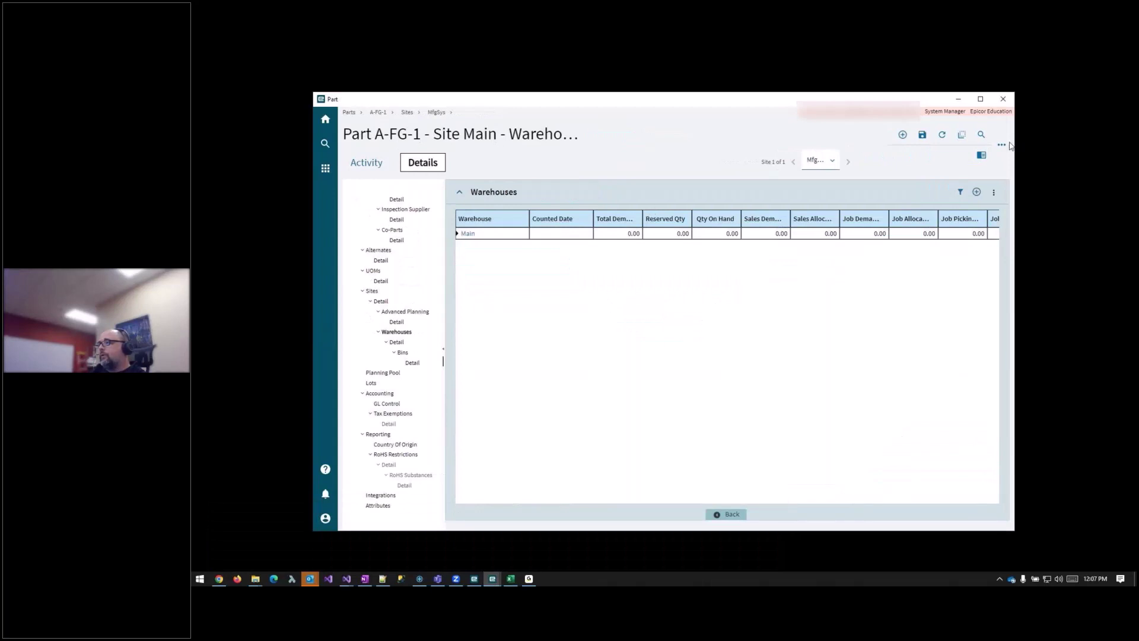
{"action": "left_click", "coordinate": [941, 136]}
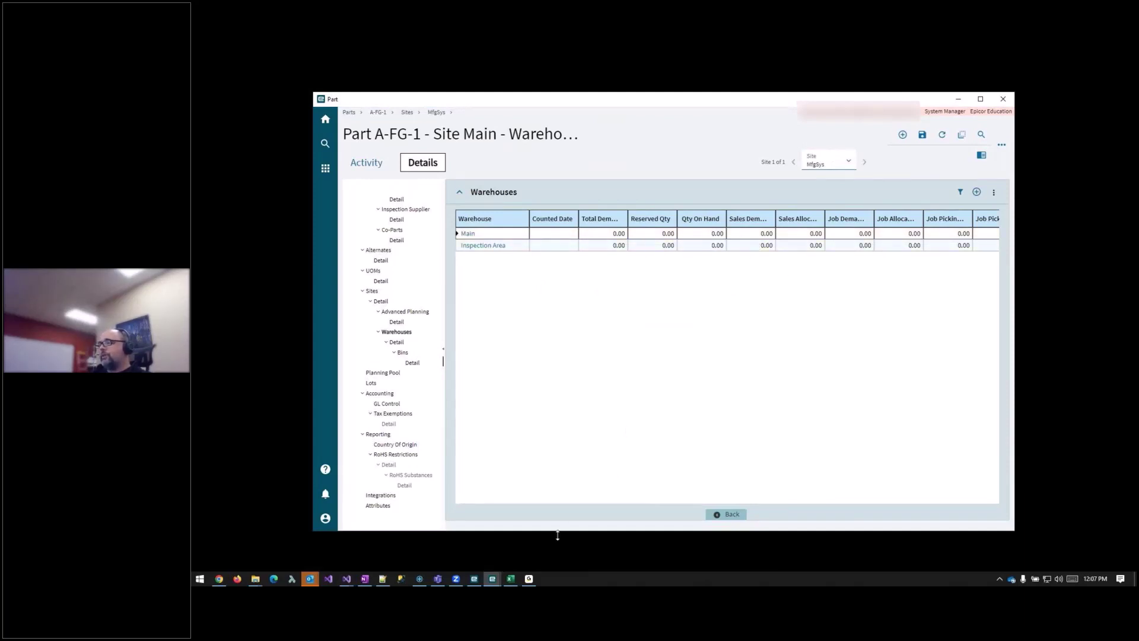
Refresh Inspection Processing Entry and open the A-FG-1 receipt for PO 4267
{"action": "mouse_move", "coordinate": [495, 580]}
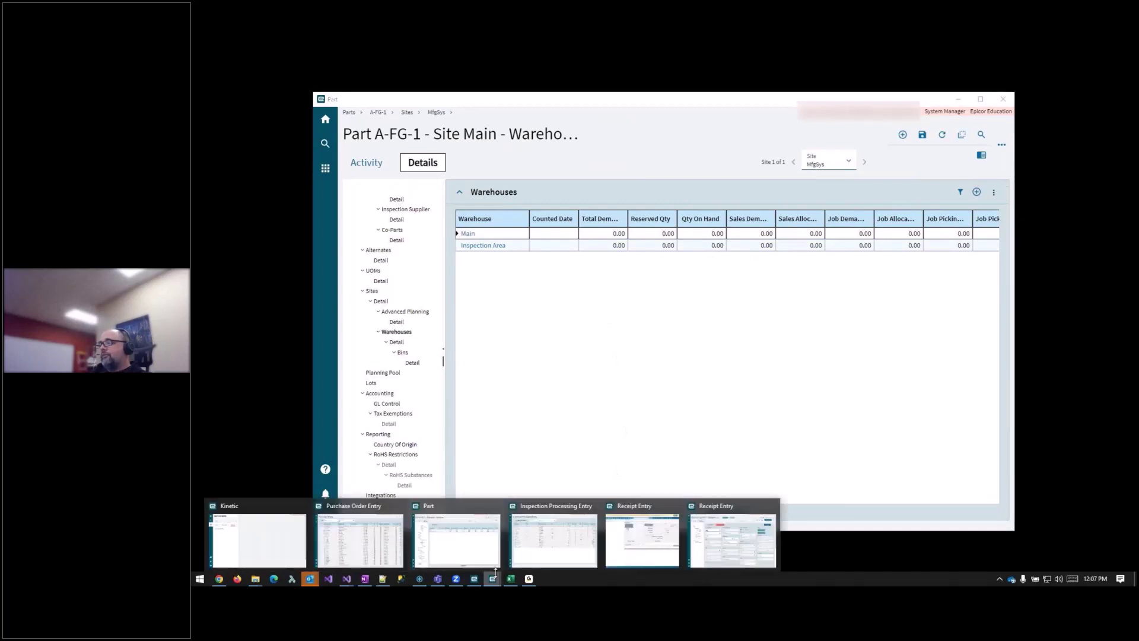
{"action": "left_click", "coordinate": [547, 545]}
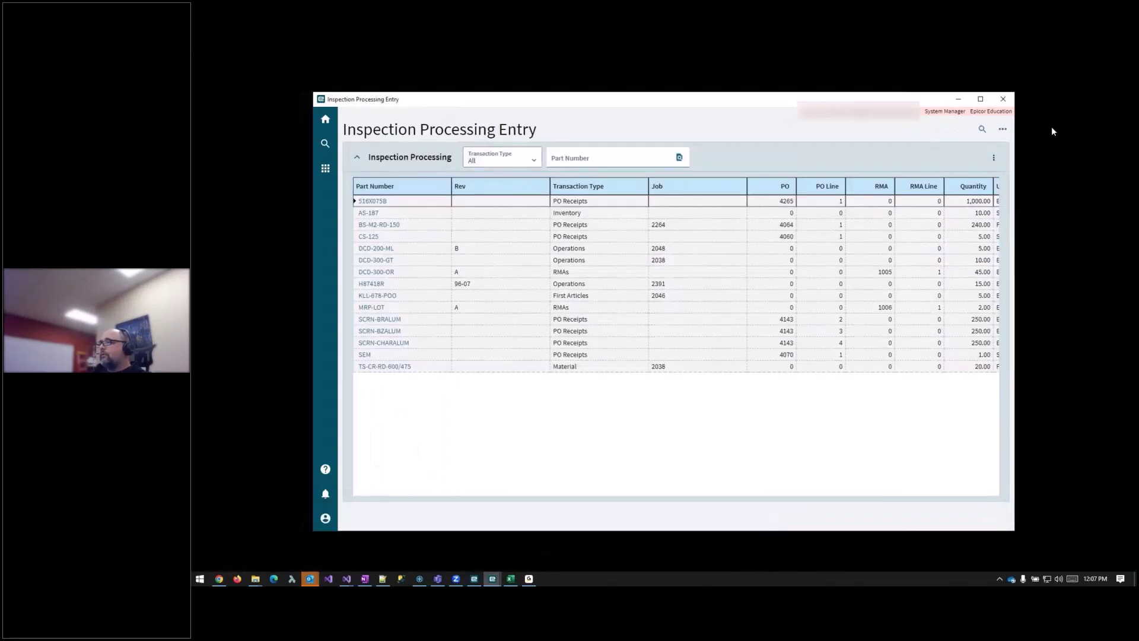
{"action": "left_click", "coordinate": [1002, 130]}
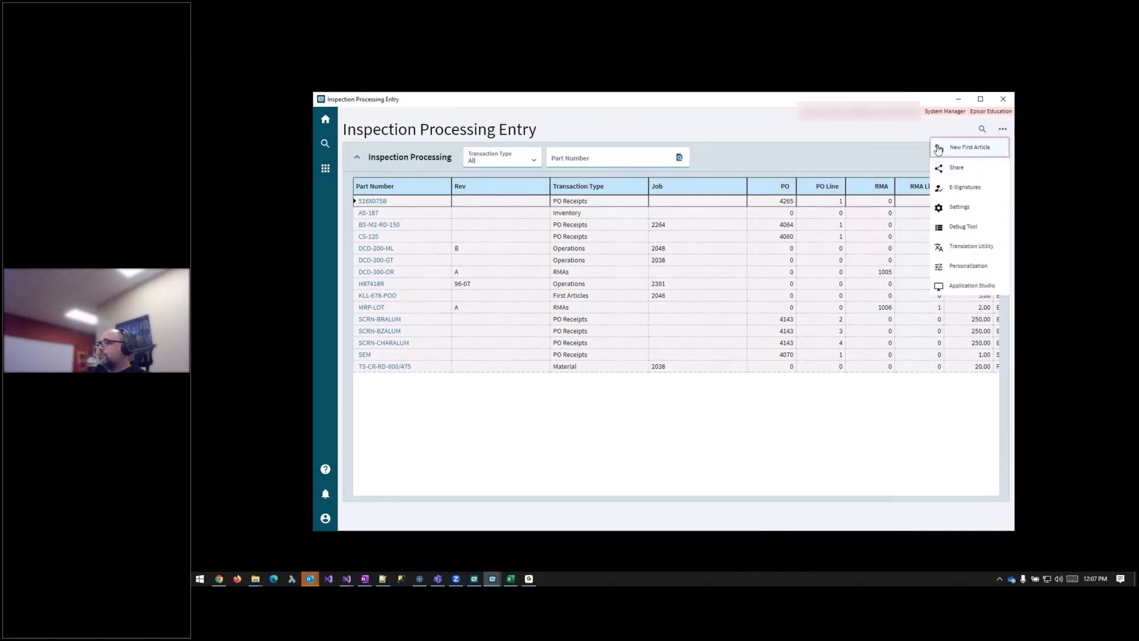
{"action": "left_click", "coordinate": [1008, 163]}
{"action": "left_click", "coordinate": [993, 159]}
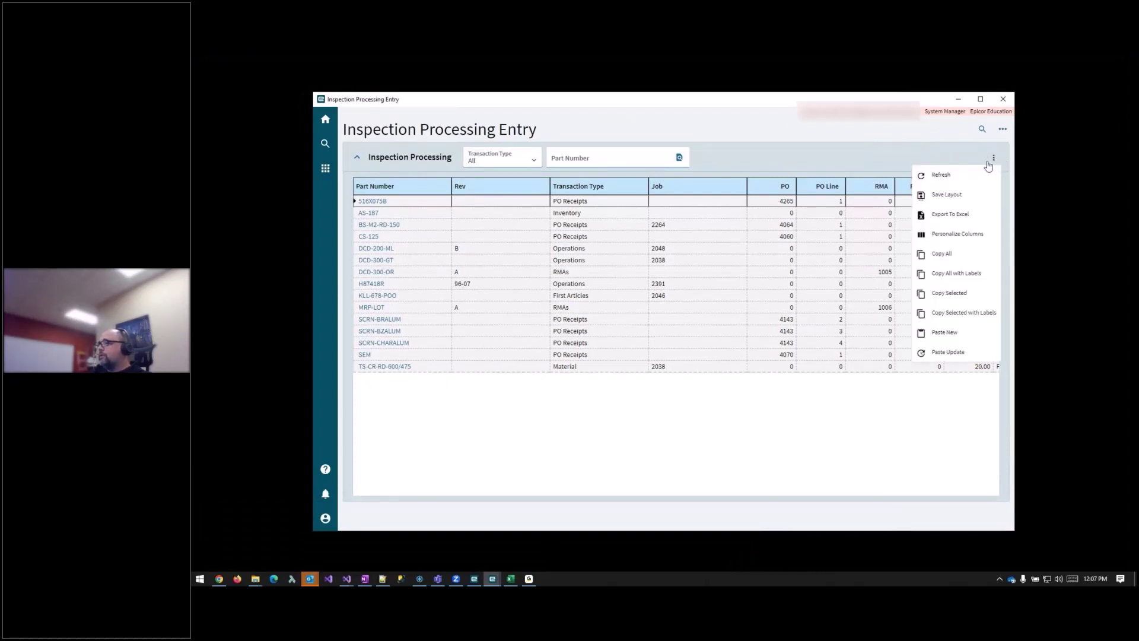
{"action": "left_click", "coordinate": [949, 176]}
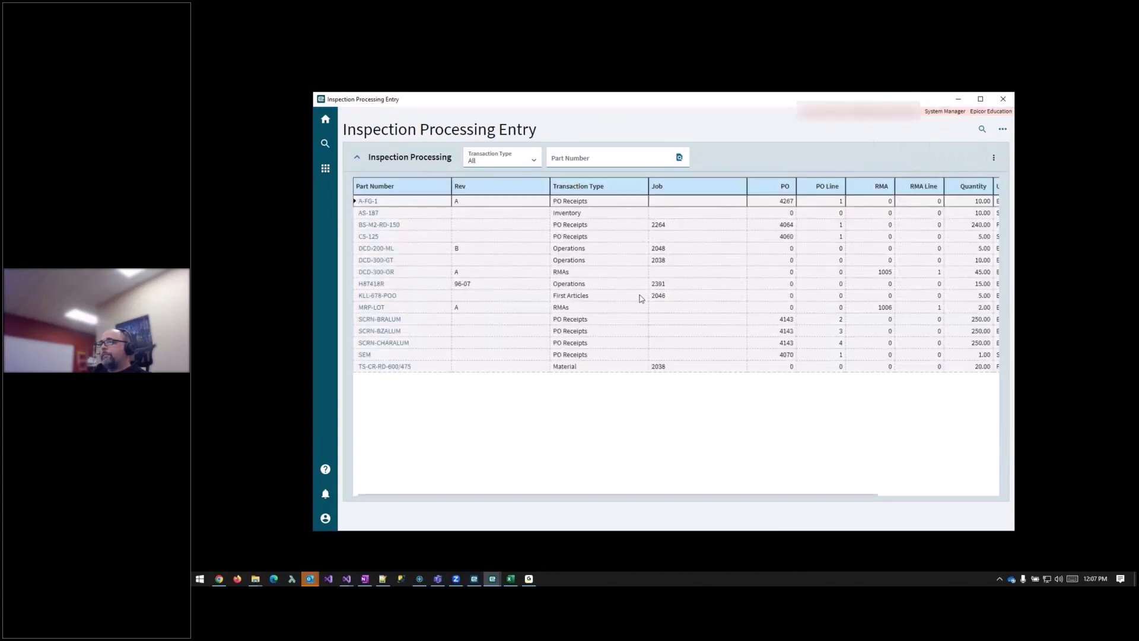
{"action": "left_click", "coordinate": [371, 201]}
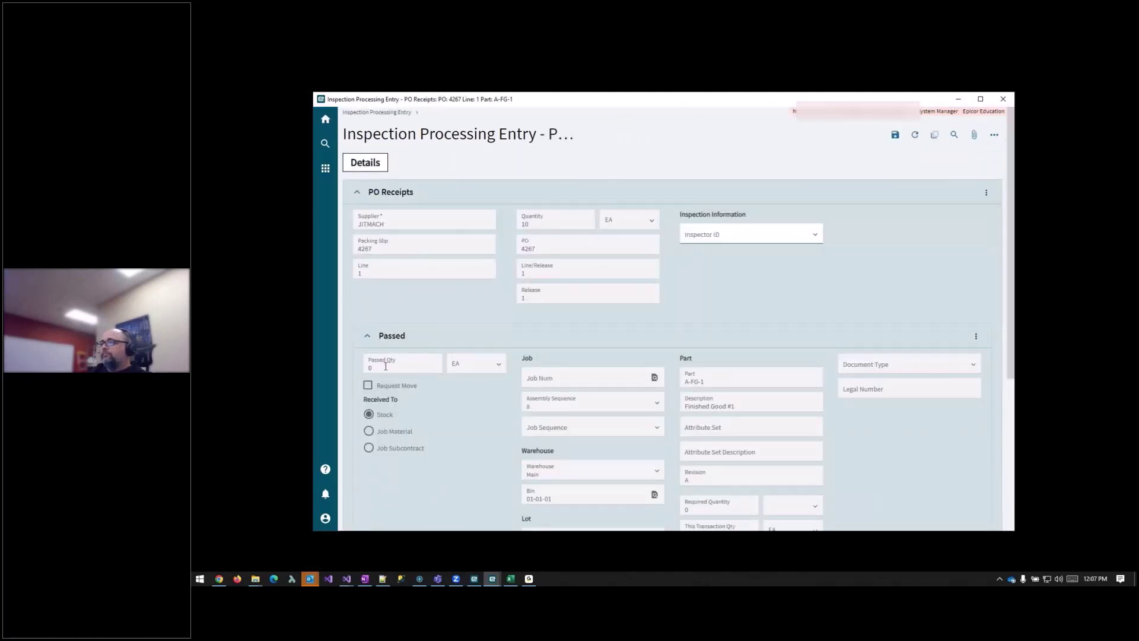
Assign an inspector, set Passed Qty to 10, and save the inspection
{"action": "left_click", "coordinate": [712, 234]}
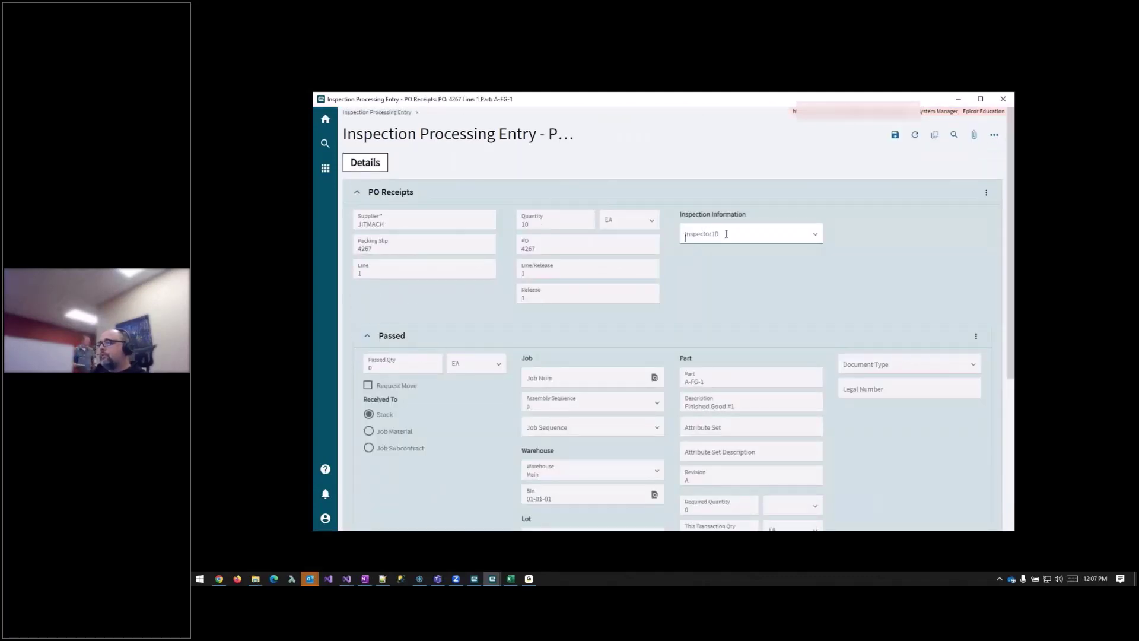
{"action": "left_click", "coordinate": [815, 234]}
{"action": "left_click", "coordinate": [754, 275]}
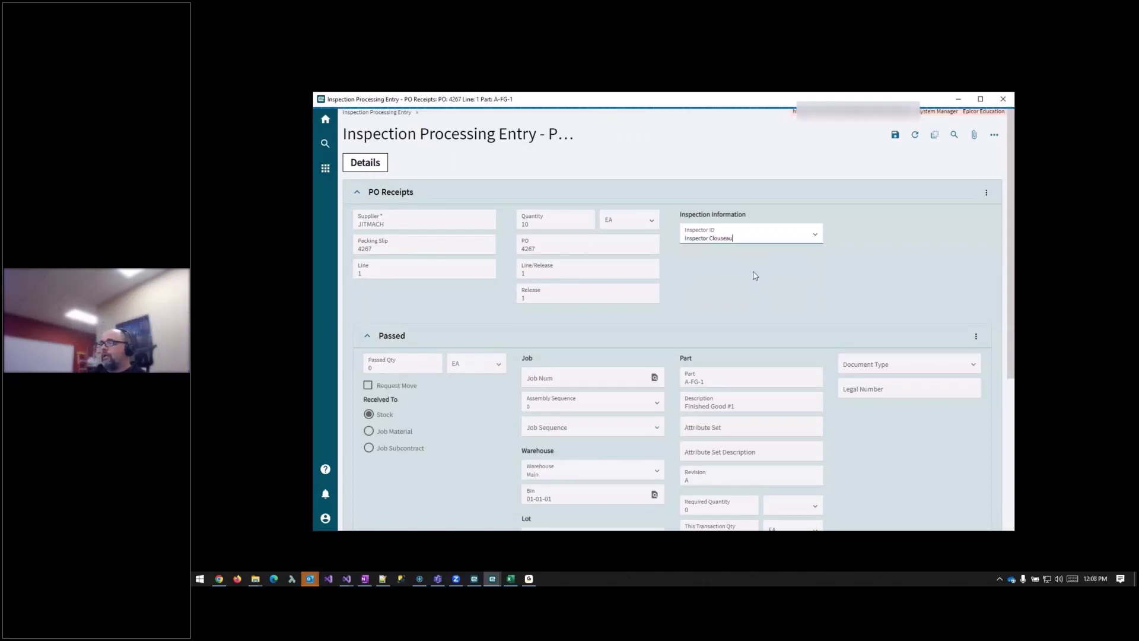
{"action": "left_click", "coordinate": [381, 368]}
{"action": "key", "text": "BackSpace"}
{"action": "type", "text": "10"}
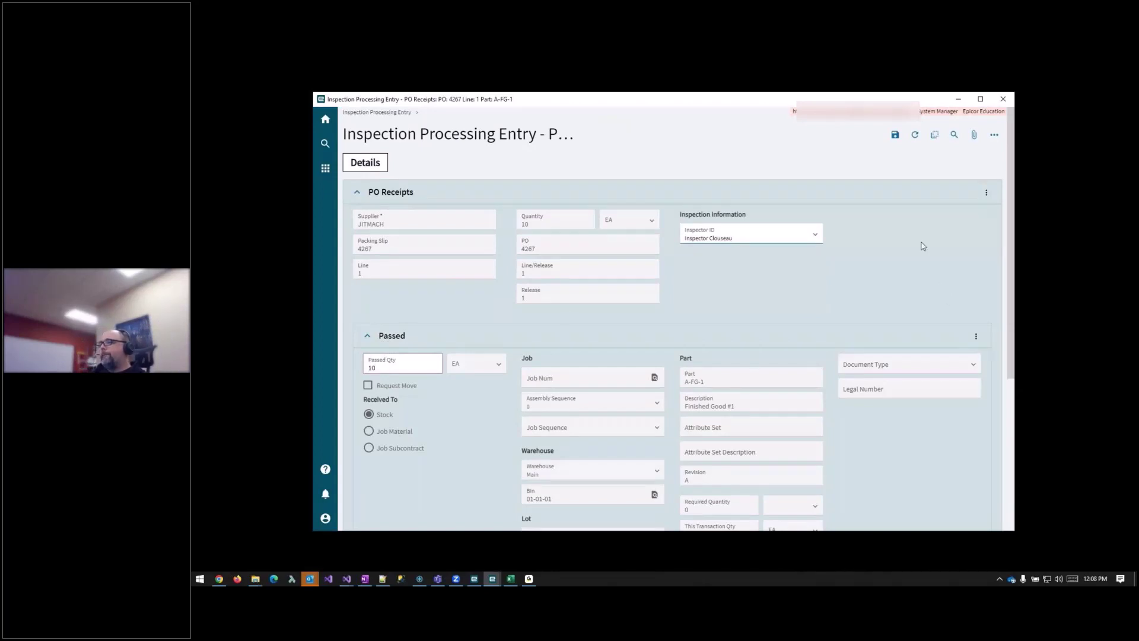
{"action": "left_click", "coordinate": [891, 137]}
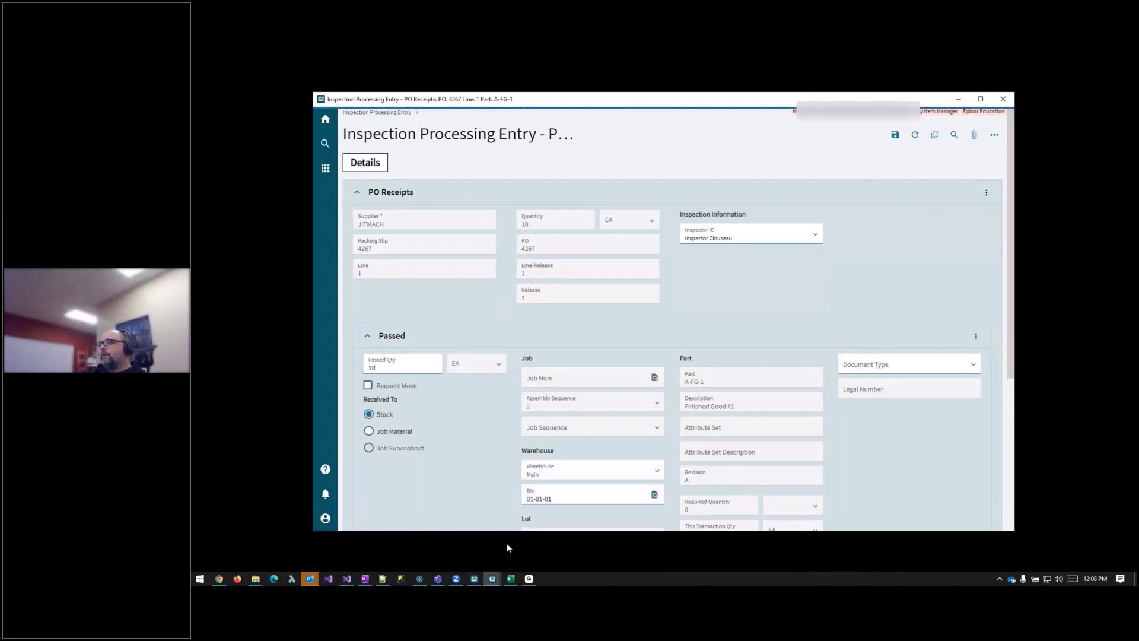
{"action": "left_click", "coordinate": [492, 578]}
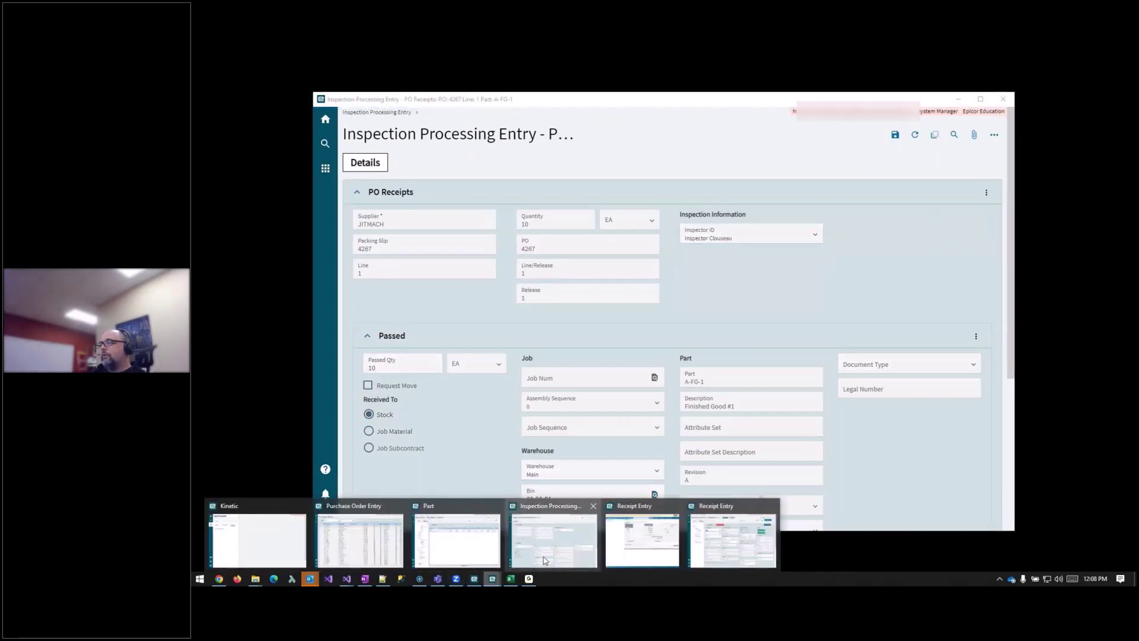
Refresh part A-FG-1's Warehouses grid to show 10.00 on hand at Main
{"action": "left_click", "coordinate": [458, 546]}
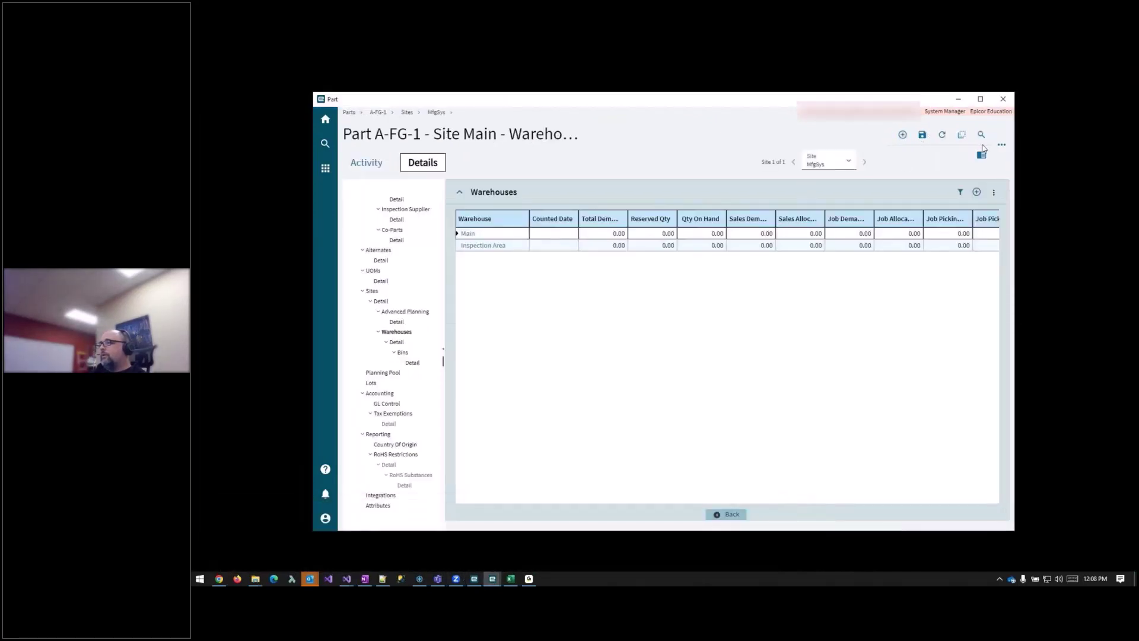
{"action": "left_click", "coordinate": [1001, 145]}
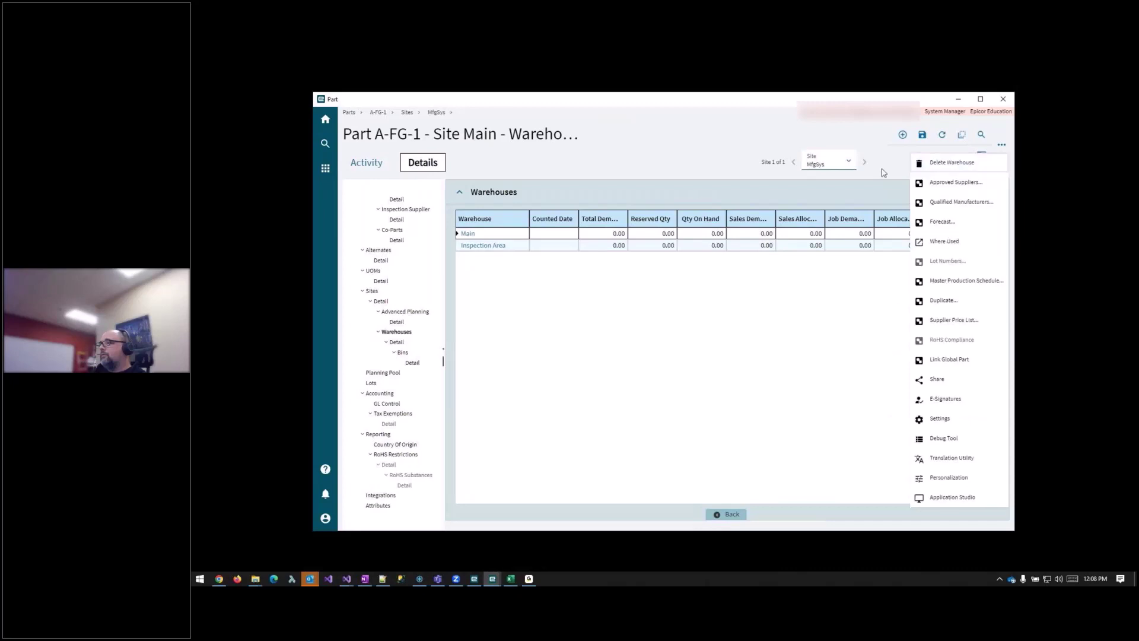
{"action": "left_click", "coordinate": [994, 192]}
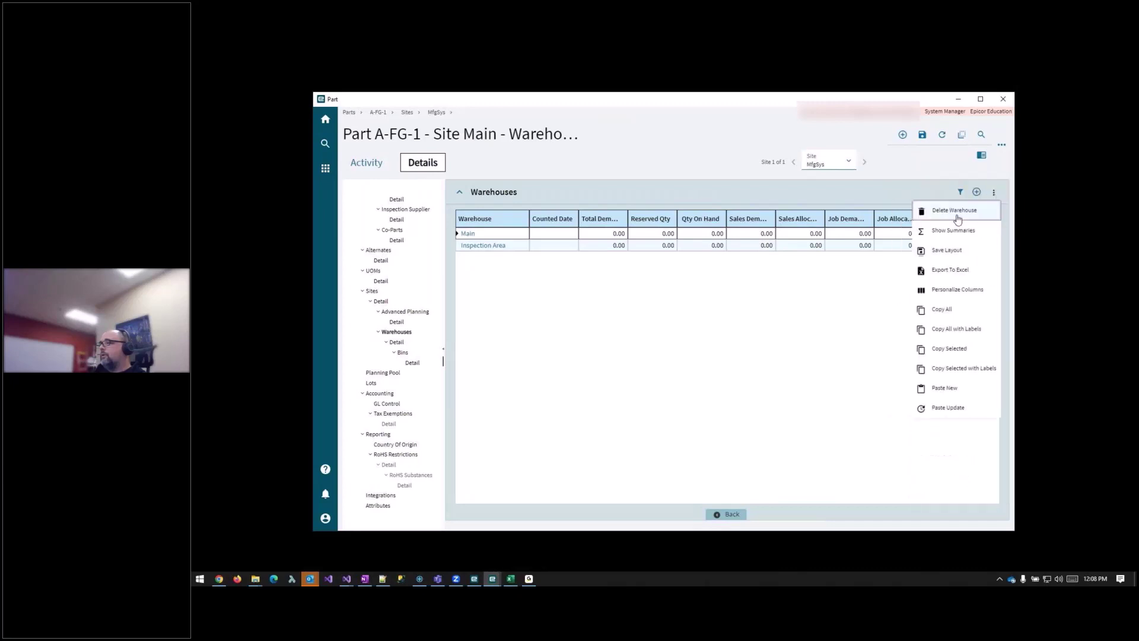
{"action": "left_click", "coordinate": [797, 317]}
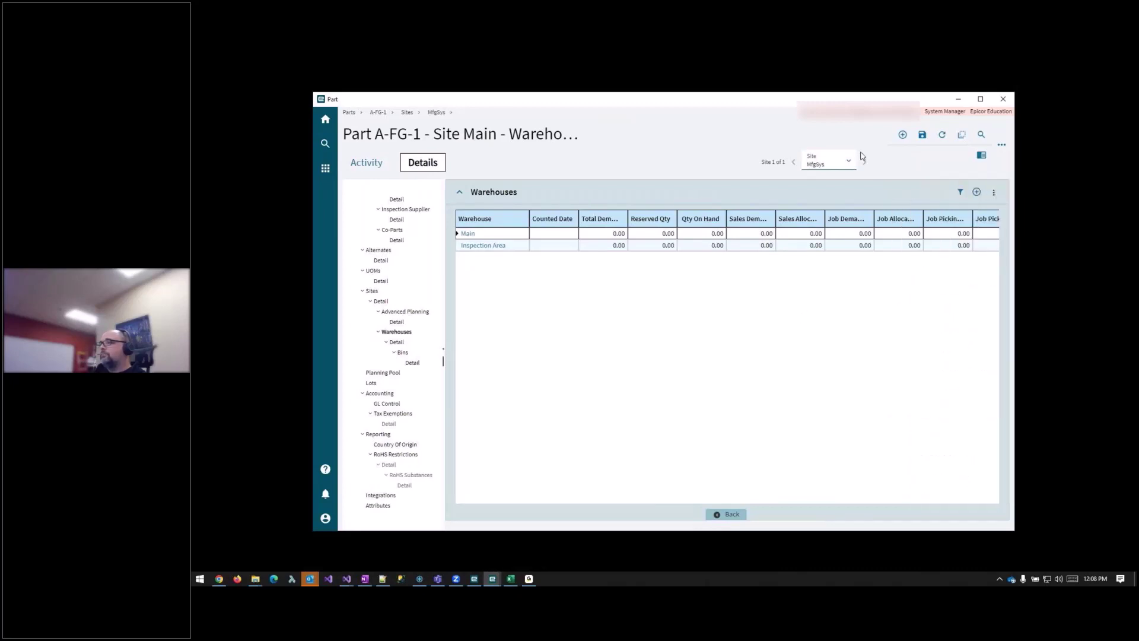
{"action": "left_click", "coordinate": [942, 137]}
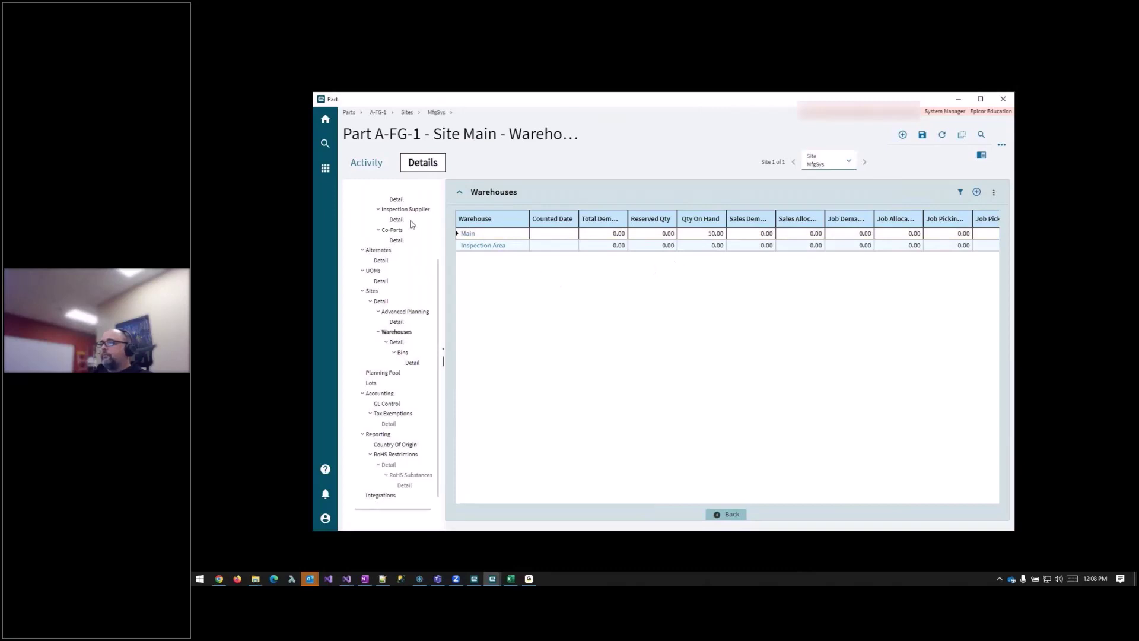
{"action": "left_click", "coordinate": [492, 579]}
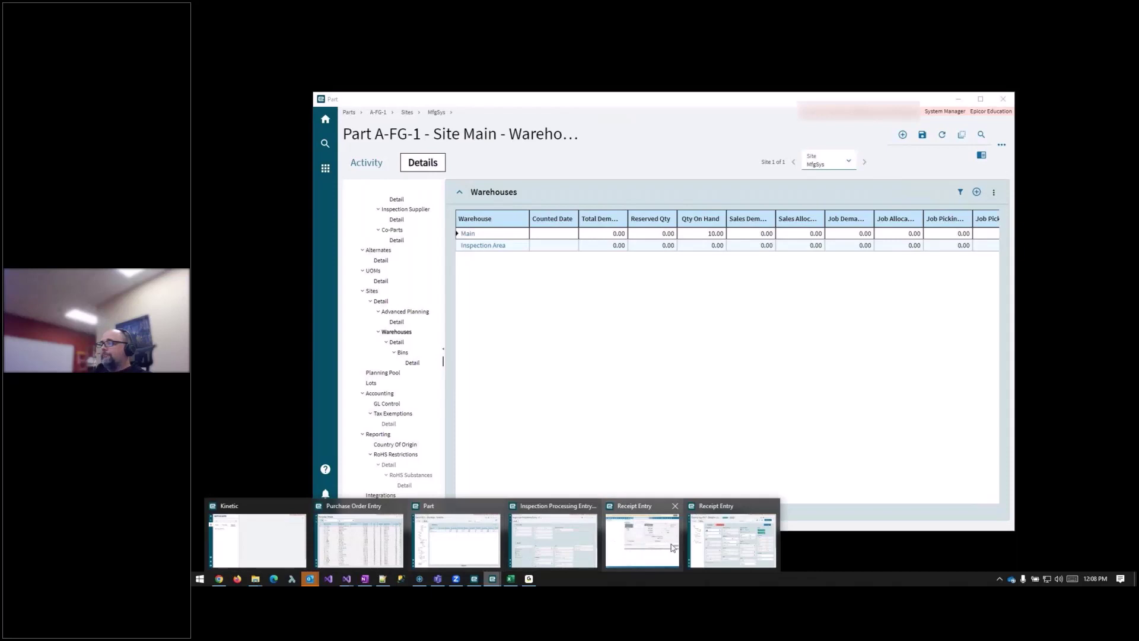
Return to packing slip 4267's receipt and view its header details with the A-FG-1 line
{"action": "left_click", "coordinate": [716, 539]}
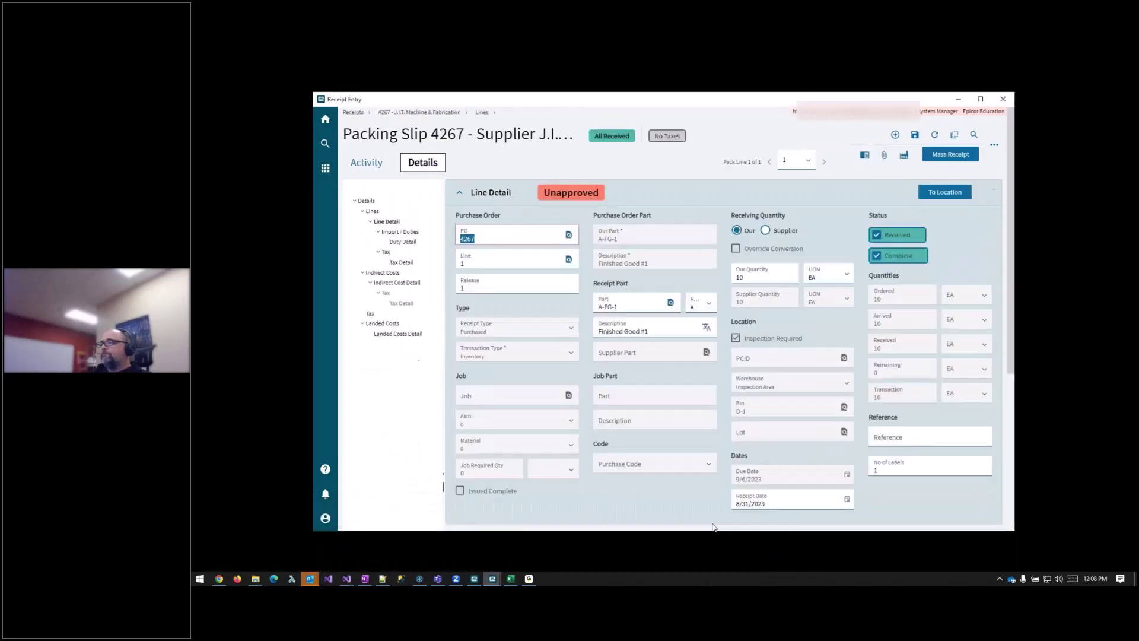
{"action": "left_click", "coordinate": [366, 201]}
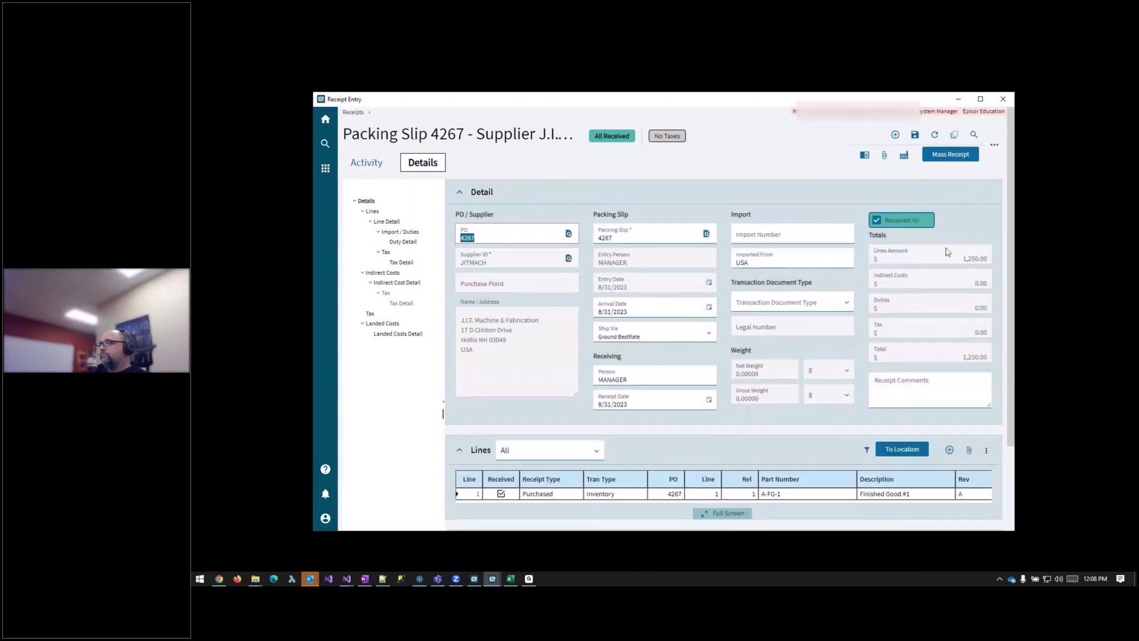
{"action": "key", "text": "alt+Tab"}
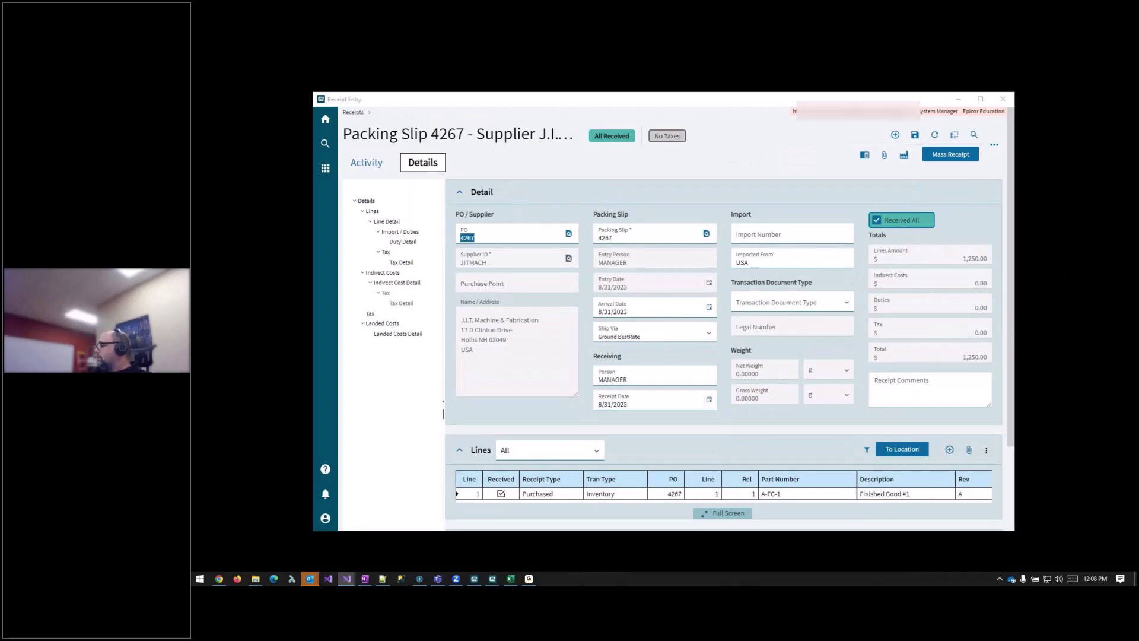
{"action": "key", "text": "alt+Tab"}
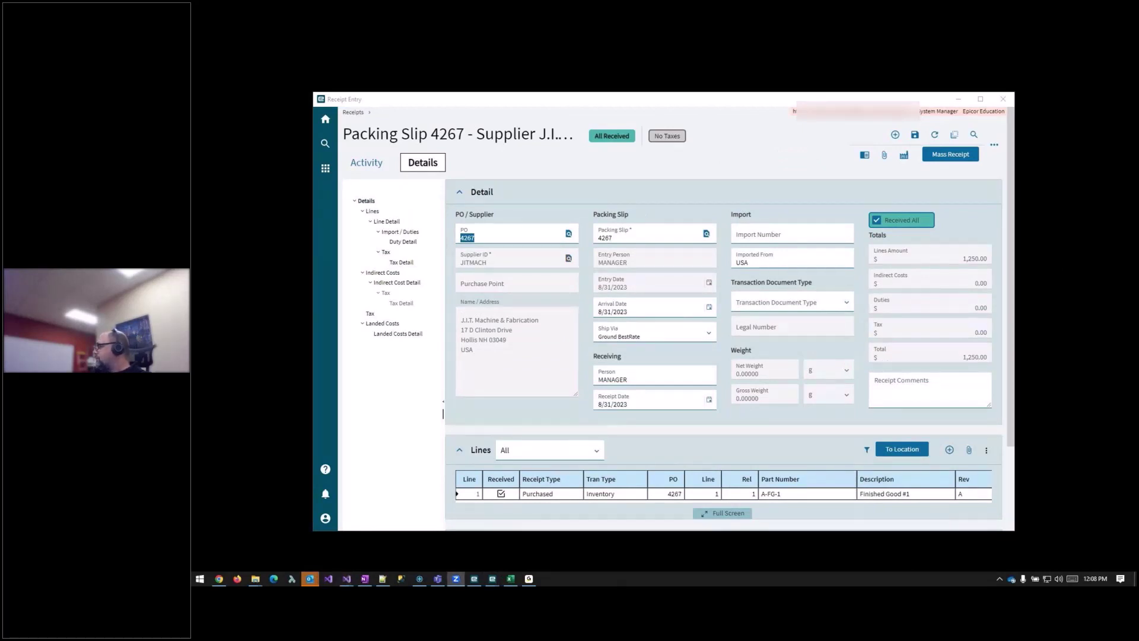
{"action": "key", "text": "alt+Tab"}
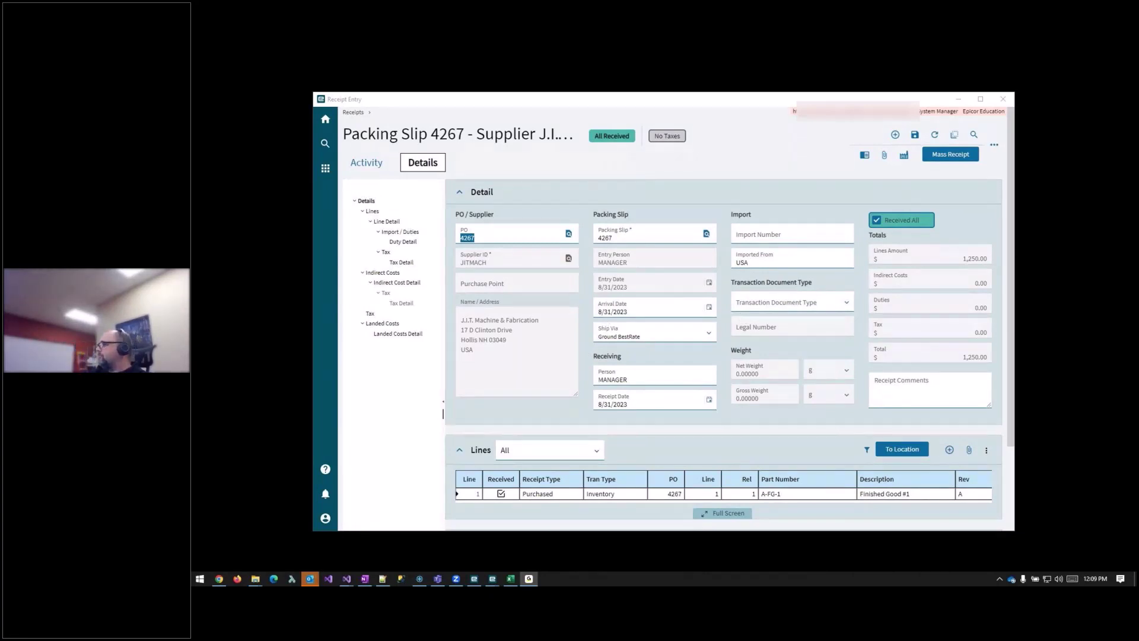
Review the A-FG-1 receipt line detail: 10 received, inspection required, Inspection Area bin D-1
{"action": "scroll", "coordinate": [545, 379], "scroll_direction": "down", "scroll_amount": 2}
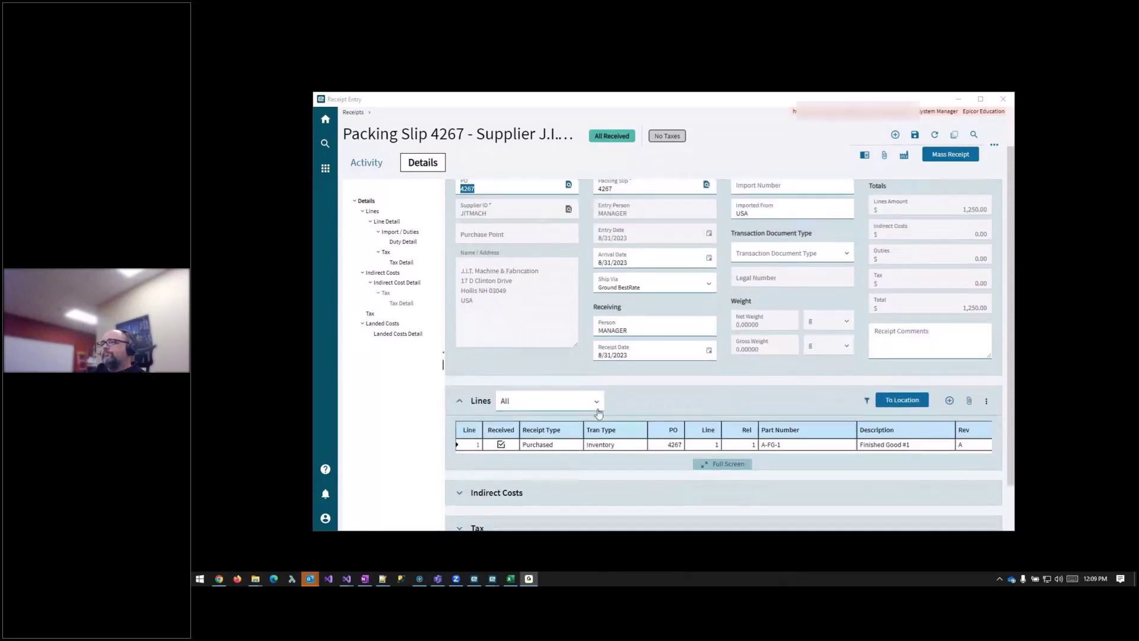
{"action": "scroll", "coordinate": [591, 409], "scroll_direction": "up", "scroll_amount": 2}
{"action": "scroll", "coordinate": [588, 385], "scroll_direction": "down", "scroll_amount": 2}
{"action": "scroll", "coordinate": [581, 356], "scroll_direction": "up", "scroll_amount": 2}
{"action": "left_click", "coordinate": [387, 221]}
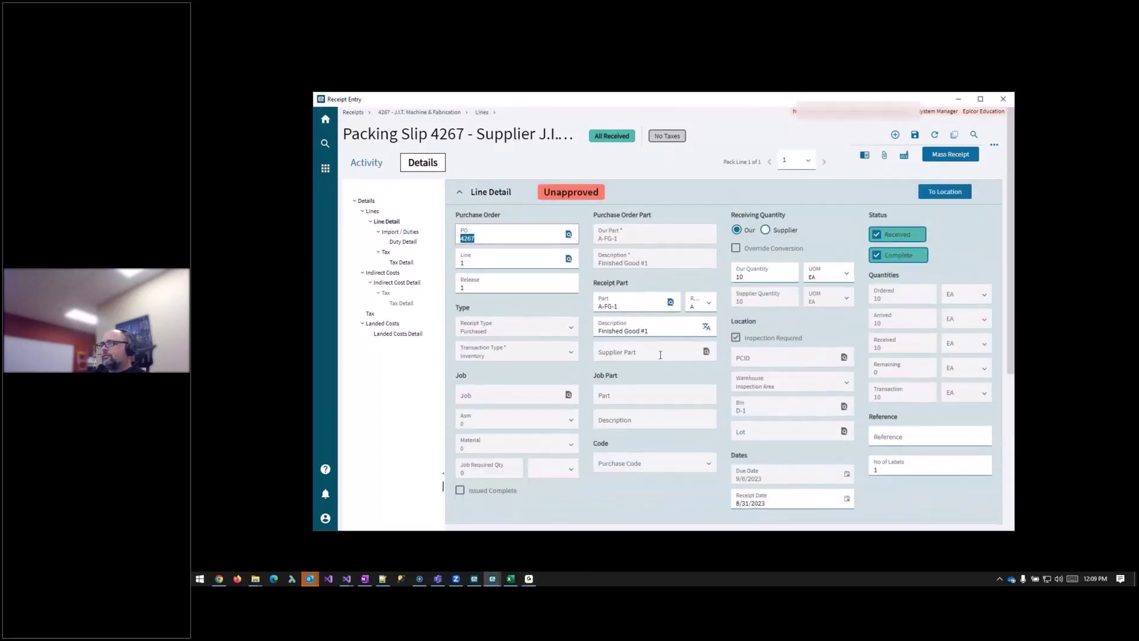
{"action": "scroll", "coordinate": [757, 351], "scroll_direction": "down", "scroll_amount": 1}
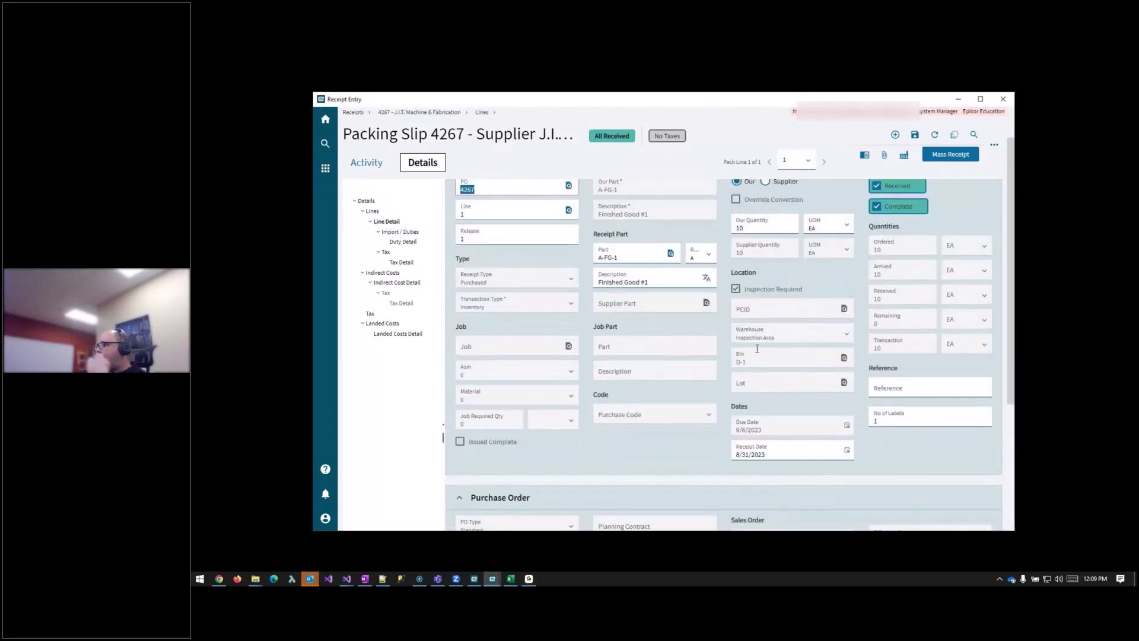
{"action": "scroll", "coordinate": [682, 363], "scroll_direction": "down", "scroll_amount": 3}
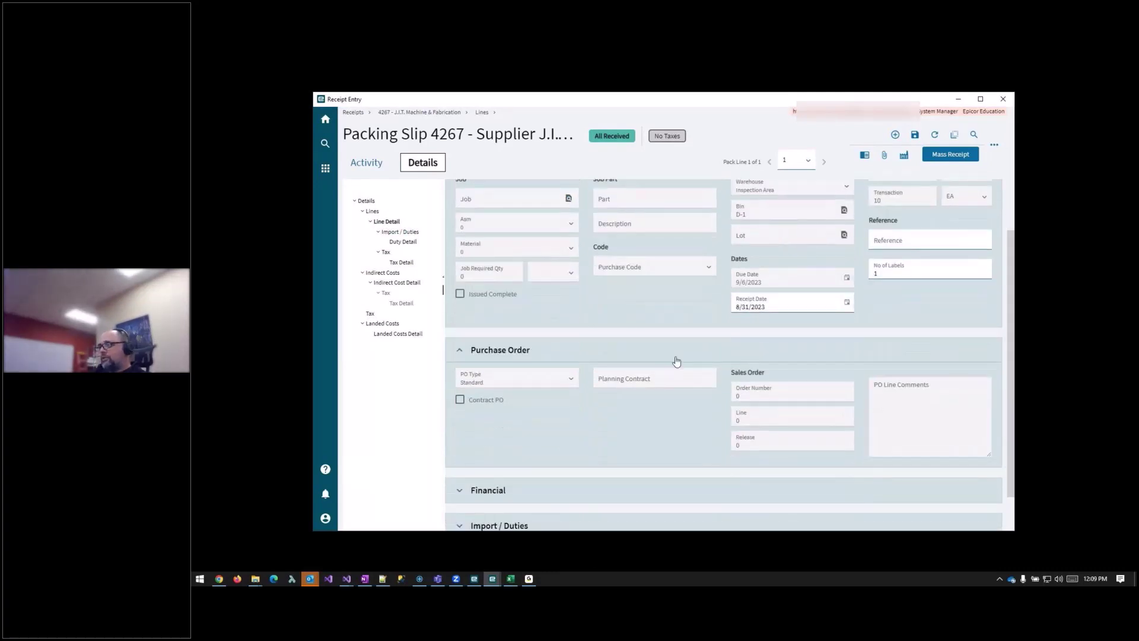
{"action": "scroll", "coordinate": [680, 366], "scroll_direction": "down", "scroll_amount": 1}
{"action": "scroll", "coordinate": [678, 365], "scroll_direction": "up", "scroll_amount": 4}
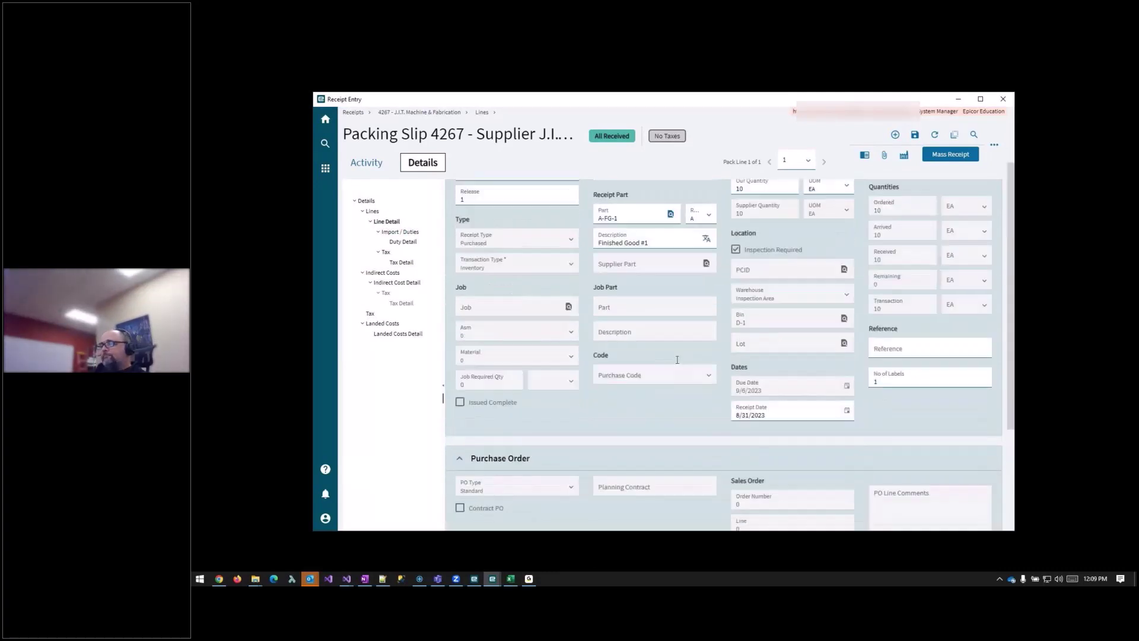